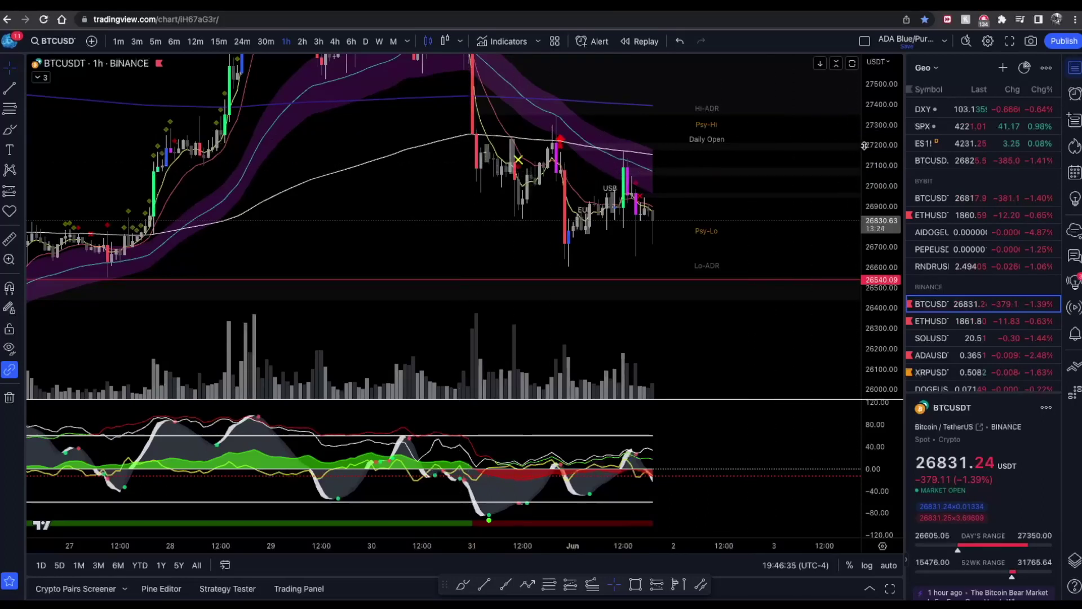
- Examine the recent BTCUSDT price action and moving averages on the 1-hour chart
{"action": "scroll", "coordinate": [733, 175], "scroll_direction": "left", "scroll_amount": 2}
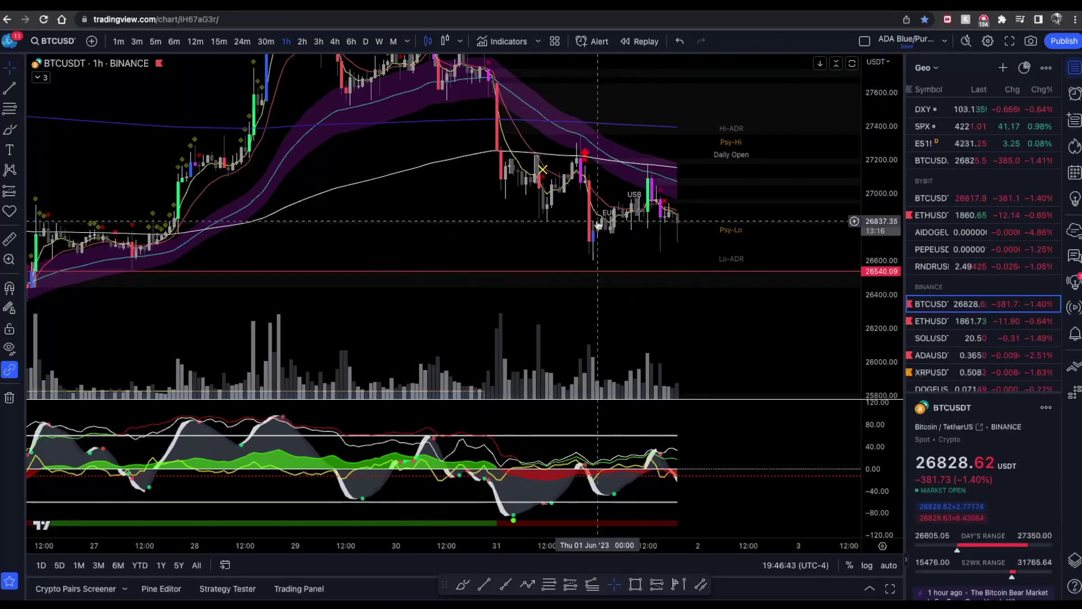
{"action": "scroll", "coordinate": [620, 220], "scroll_direction": "up", "scroll_amount": 3}
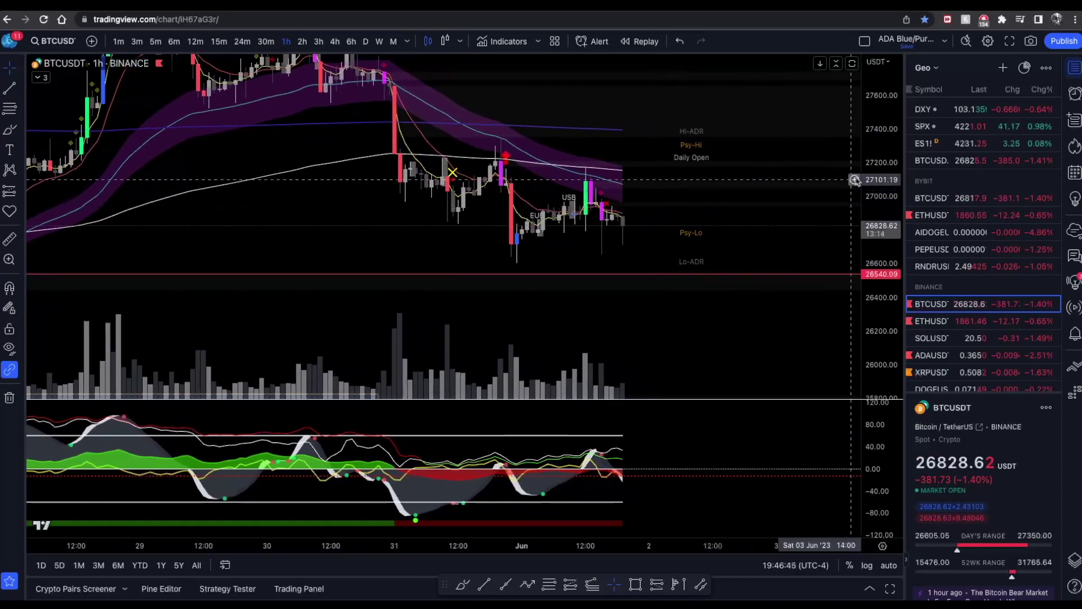
{"action": "left_click_drag", "start_coordinate": [762, 198], "coordinate": [772, 215]}
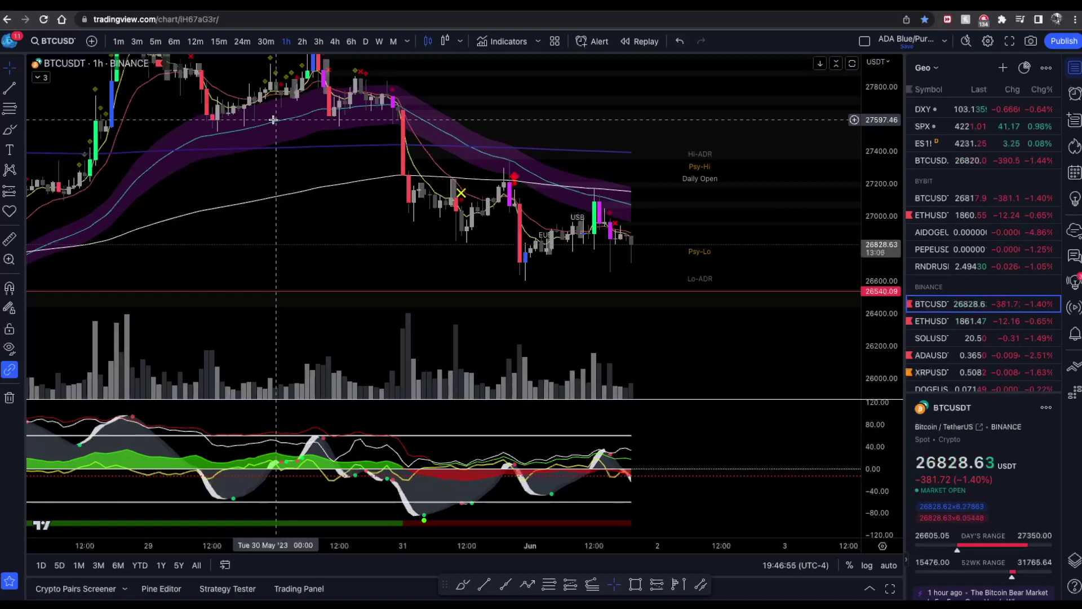
{"action": "scroll", "coordinate": [640, 127], "scroll_direction": "down", "scroll_amount": 3}
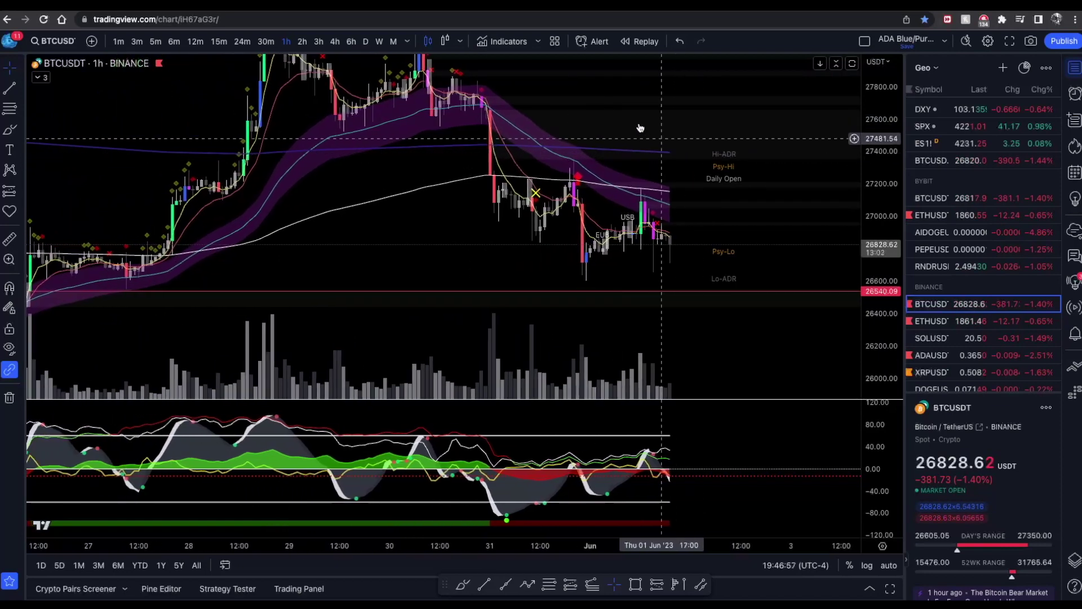
{"action": "left_click_drag", "start_coordinate": [640, 128], "coordinate": [693, 142]}
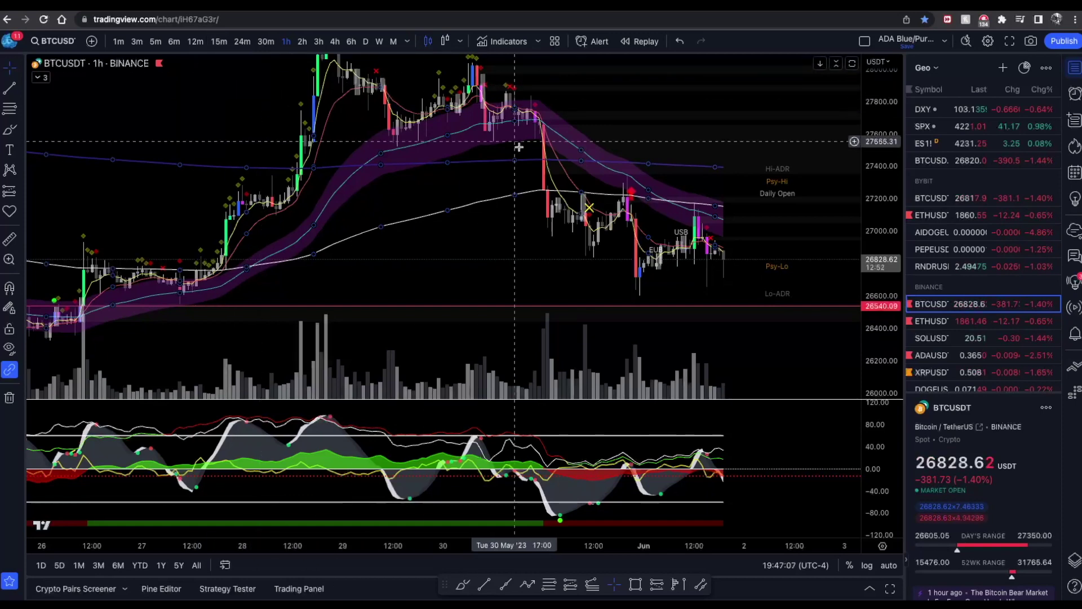
{"action": "scroll", "coordinate": [520, 141], "scroll_direction": "right", "scroll_amount": 3}
{"action": "scroll", "coordinate": [705, 158], "scroll_direction": "right", "scroll_amount": 2}
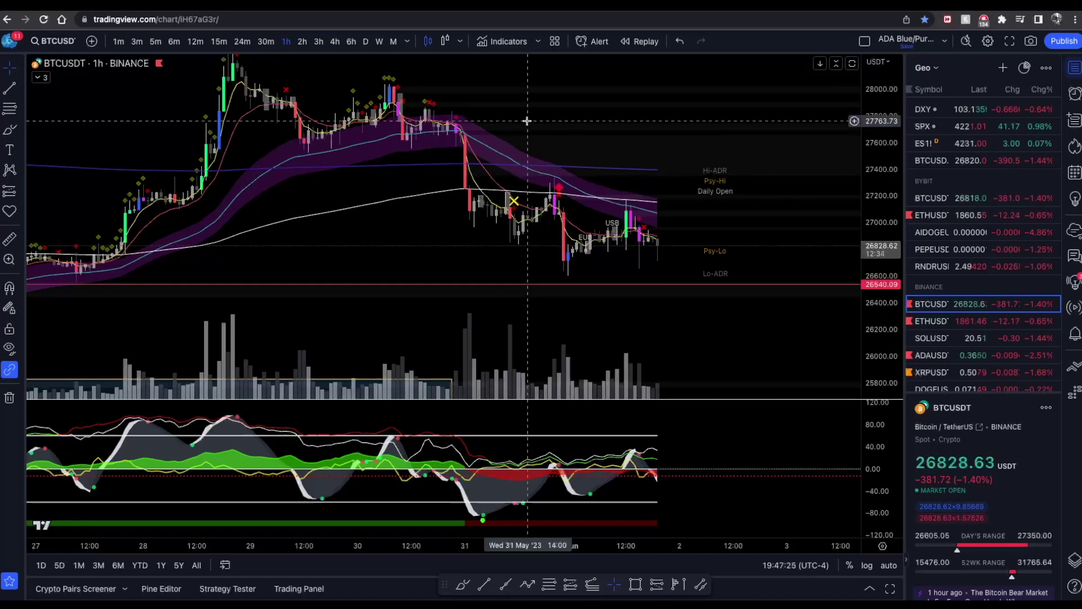
{"action": "scroll", "coordinate": [692, 152], "scroll_direction": "right", "scroll_amount": 2}
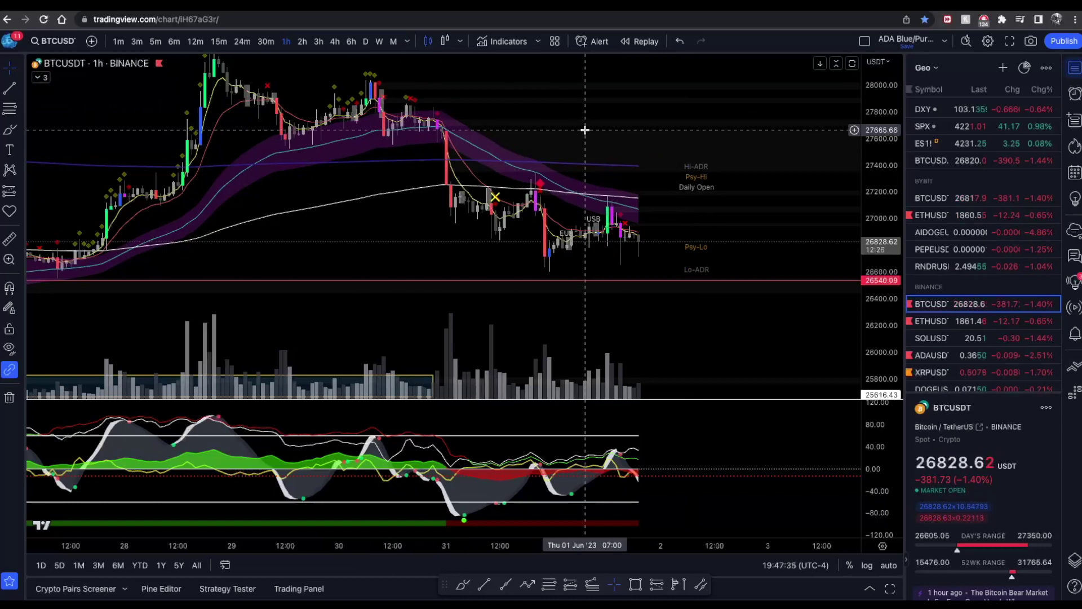
{"action": "scroll", "coordinate": [589, 132], "scroll_direction": "left", "scroll_amount": 3}
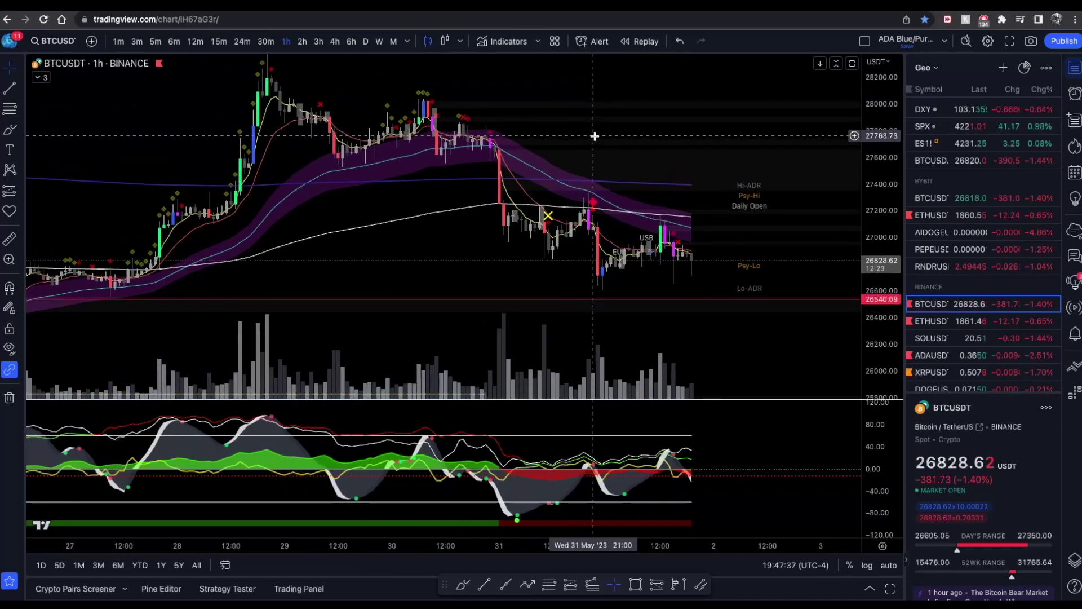
- Show the 4-hour chart and extend the rectangle zone above 25616.43 a few days past the latest candle
{"action": "left_click", "coordinate": [335, 42]}
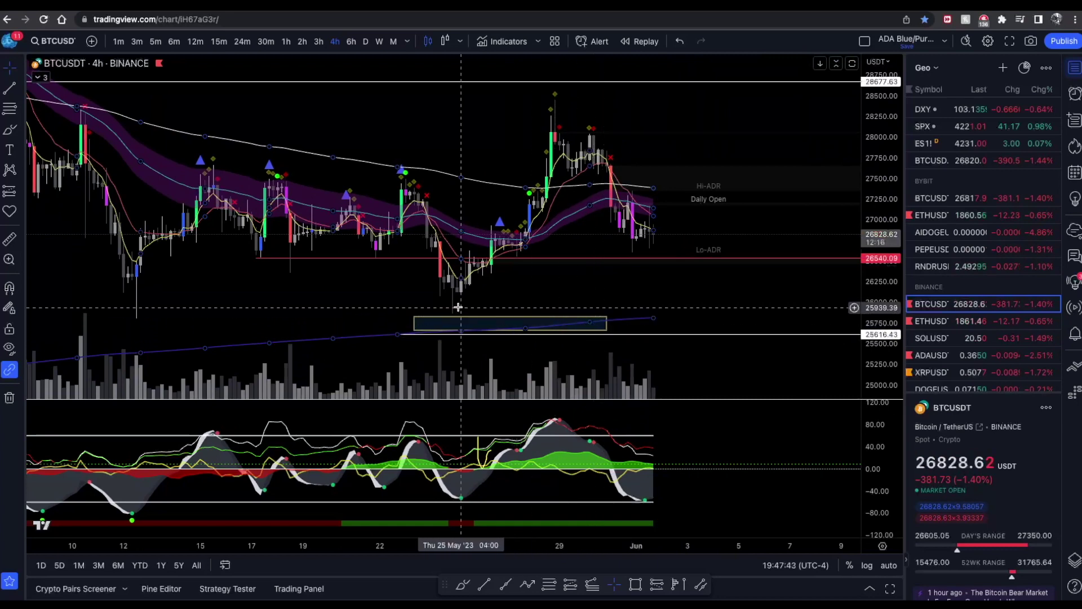
{"action": "left_click_drag", "start_coordinate": [607, 324], "coordinate": [713, 324]}
- Examine the 4-hour price swings since mid-May together with the corresponding oscillator peaks and troughs
{"action": "scroll", "coordinate": [778, 201], "scroll_direction": "up", "scroll_amount": 3}
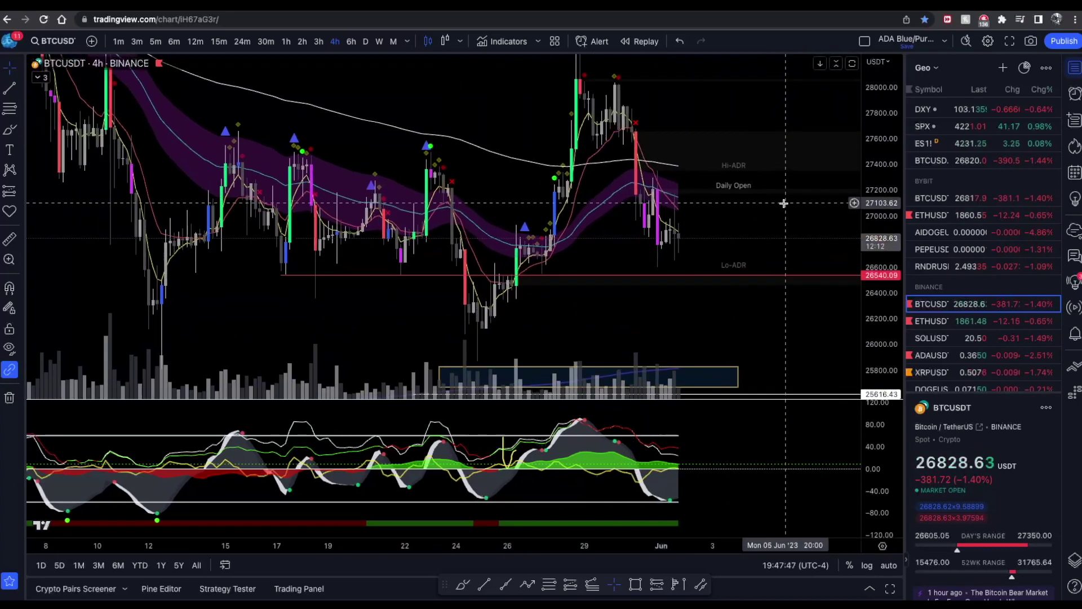
{"action": "left_click_drag", "start_coordinate": [868, 165], "coordinate": [868, 214]}
{"action": "left_click_drag", "start_coordinate": [761, 210], "coordinate": [786, 208]}
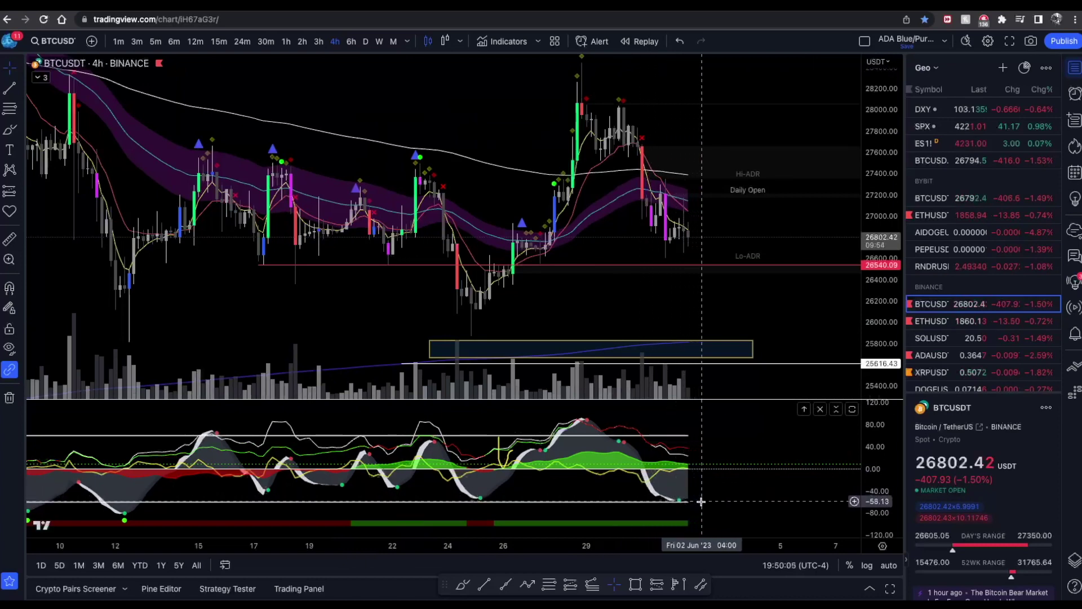
{"action": "left_click_drag", "start_coordinate": [700, 496], "coordinate": [694, 490]}
{"action": "scroll", "coordinate": [695, 490], "scroll_direction": "right", "scroll_amount": 1}
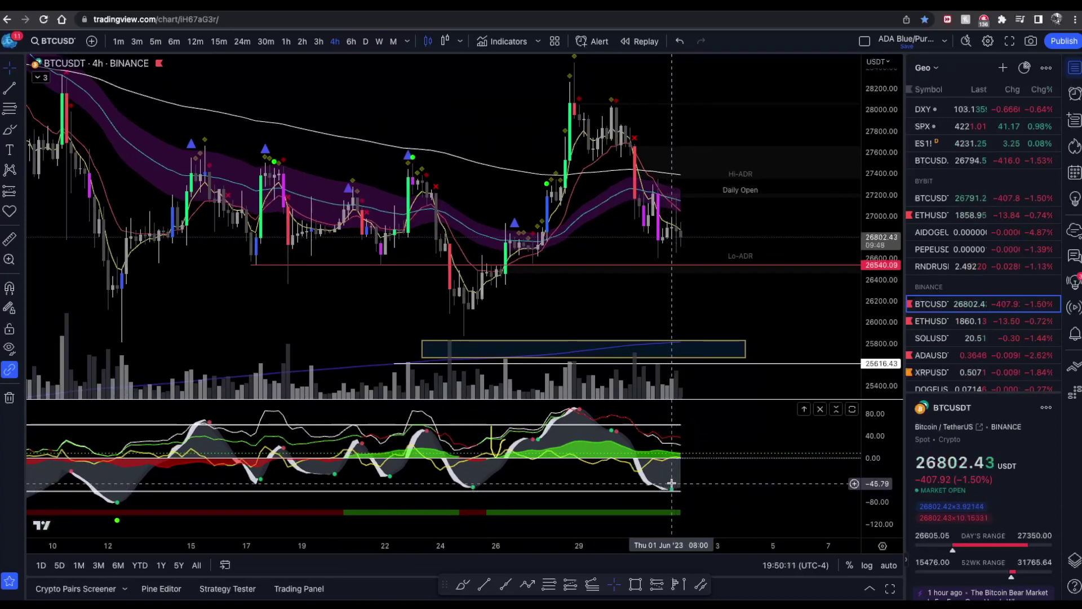
{"action": "scroll", "coordinate": [665, 479], "scroll_direction": "left", "scroll_amount": 1}
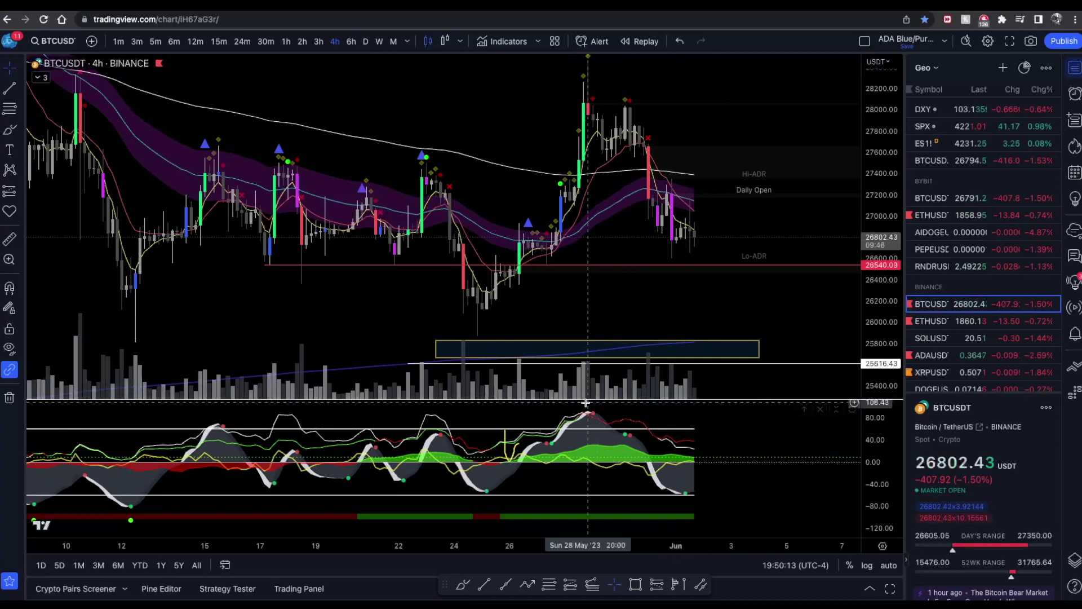
{"action": "left_click_drag", "start_coordinate": [606, 412], "coordinate": [607, 417]}
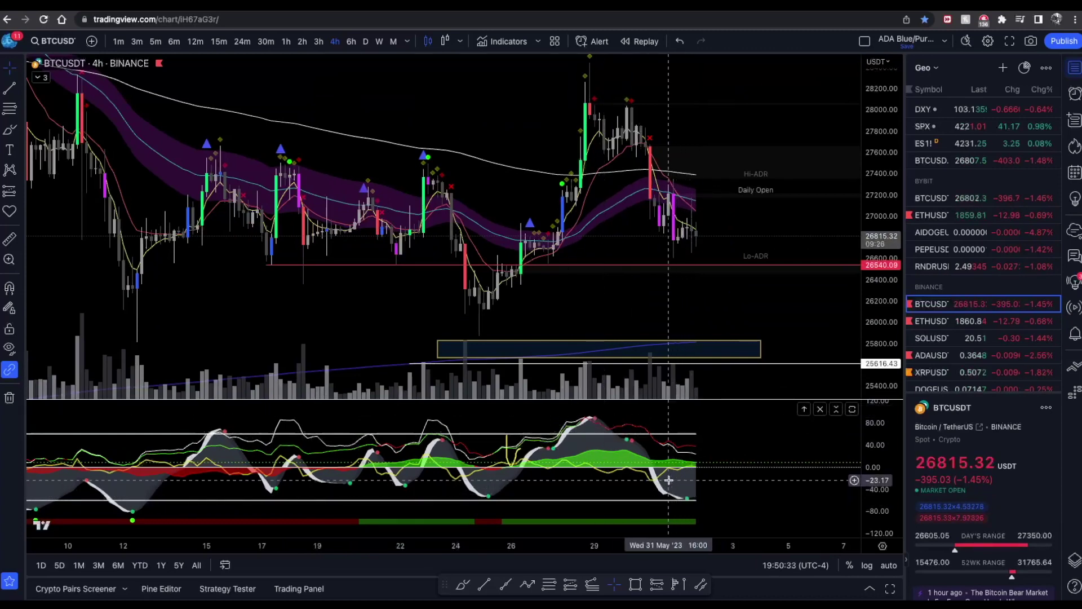
{"action": "left_click_drag", "start_coordinate": [343, 341], "coordinate": [413, 341]}
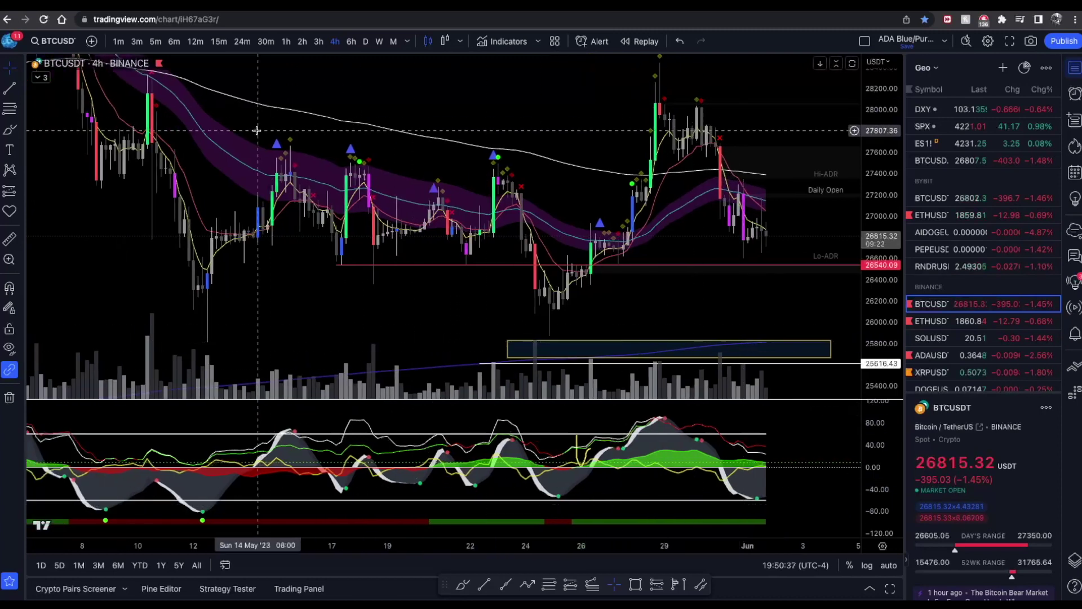
- Show BTCUSDT on the 24-minute timeframe with price and the oscillator readable together
{"action": "left_click", "coordinate": [242, 41]}
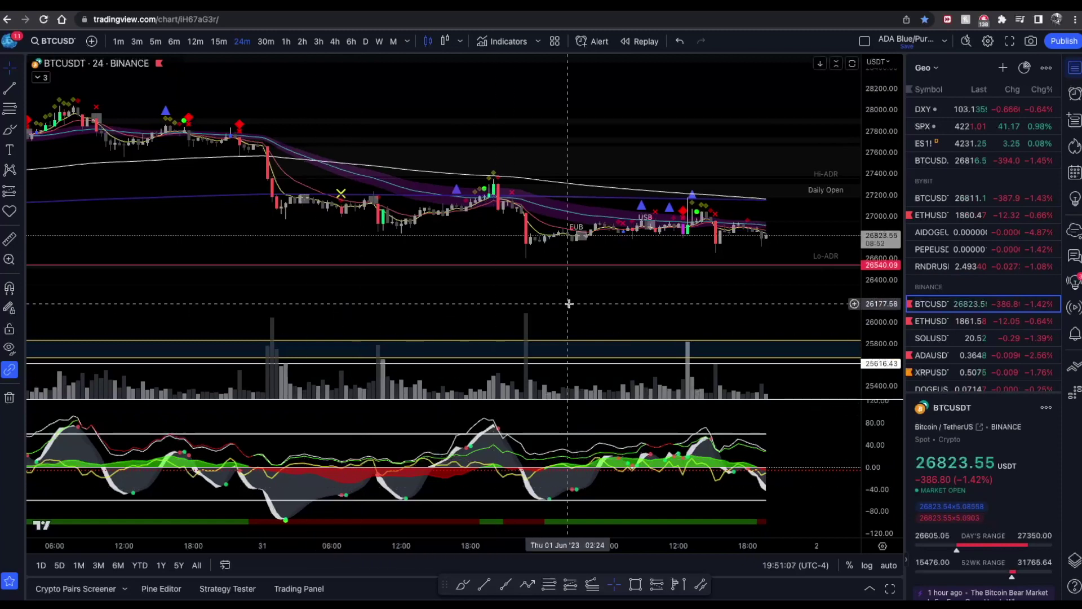
{"action": "left_click_drag", "start_coordinate": [568, 304], "coordinate": [554, 285]}
{"action": "left_click_drag", "start_coordinate": [310, 503], "coordinate": [321, 488]}
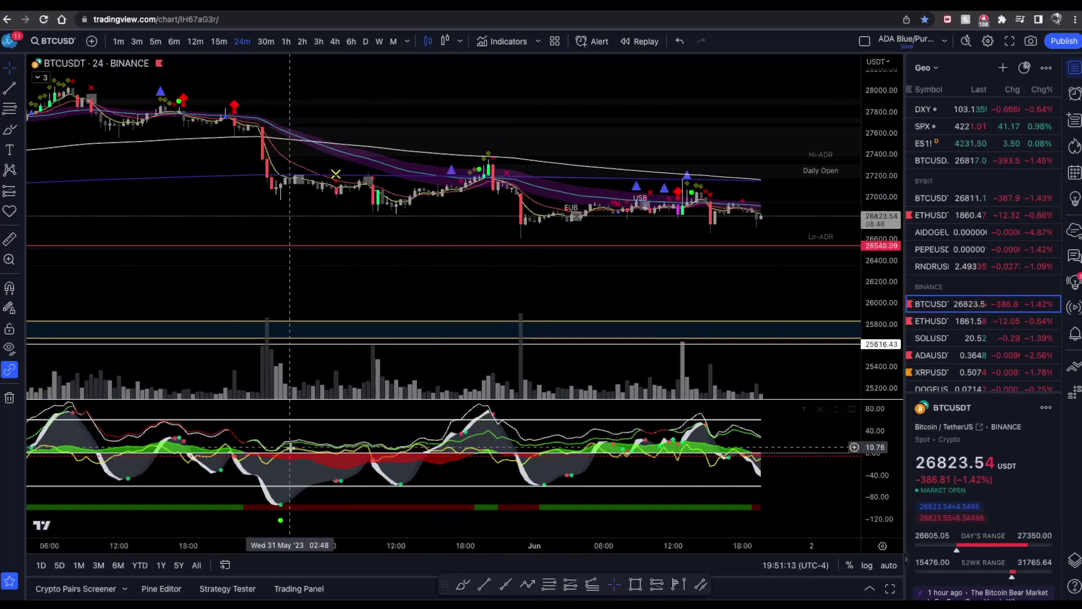
- Sketch brush curves under the two 31 May oscillator troughs and the matching price lows, add a declining line, and undo the strokes
{"action": "left_click", "coordinate": [9, 129]}
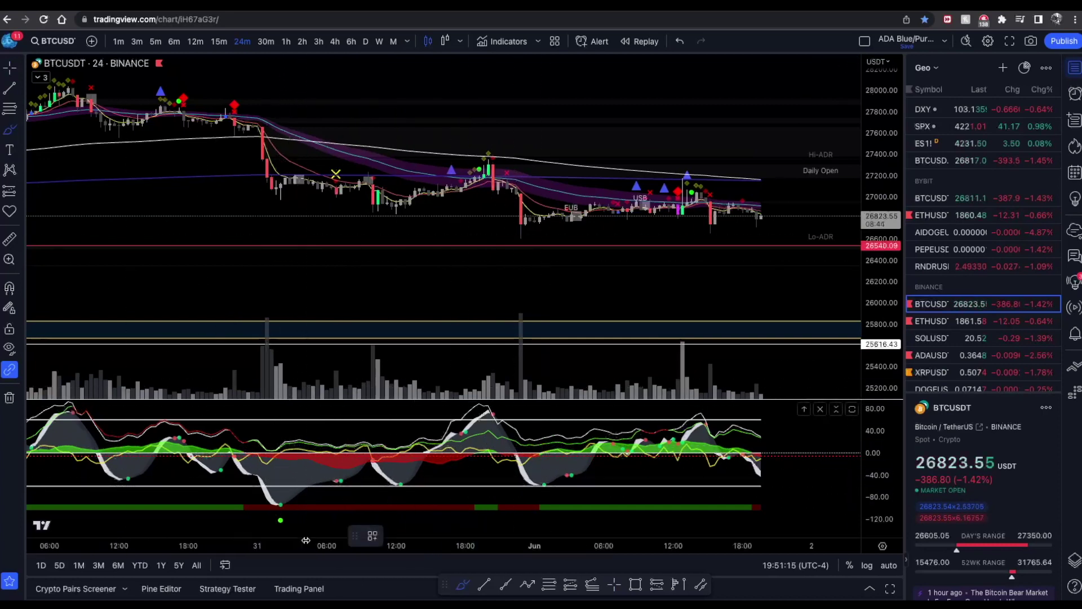
{"action": "left_click_drag", "start_coordinate": [254, 476], "coordinate": [347, 489]}
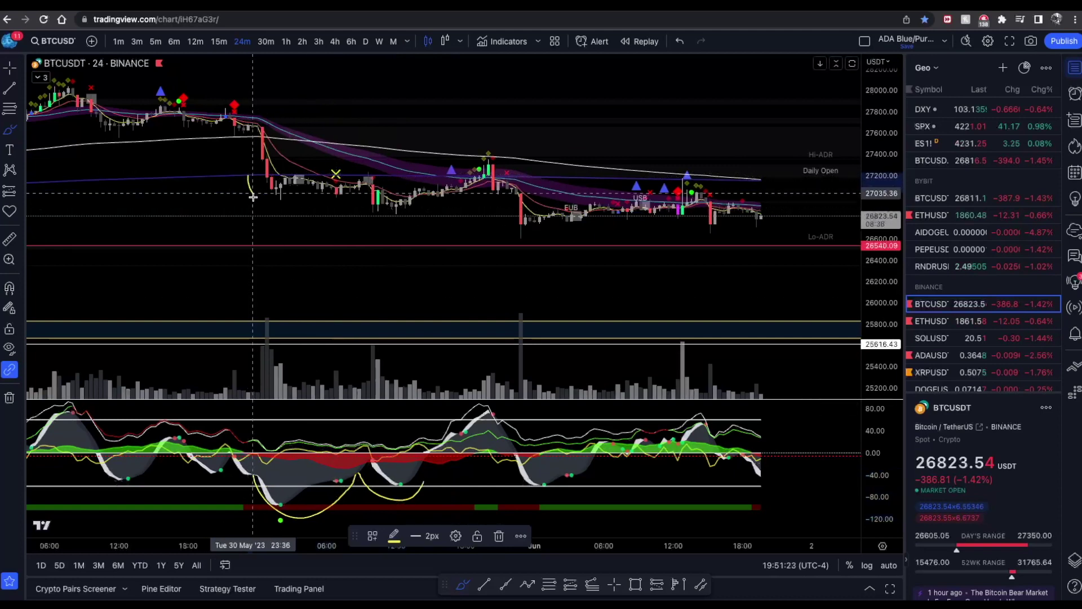
{"action": "mouse_move", "coordinate": [248, 177]}
{"action": "left_mouse_down"}
{"action": "mouse_move", "coordinate": [310, 215]}
{"action": "mouse_move", "coordinate": [387, 222]}
{"action": "mouse_move", "coordinate": [406, 213]}
{"action": "left_mouse_up"}
{"action": "left_click_drag", "start_coordinate": [227, 186], "coordinate": [366, 241]}
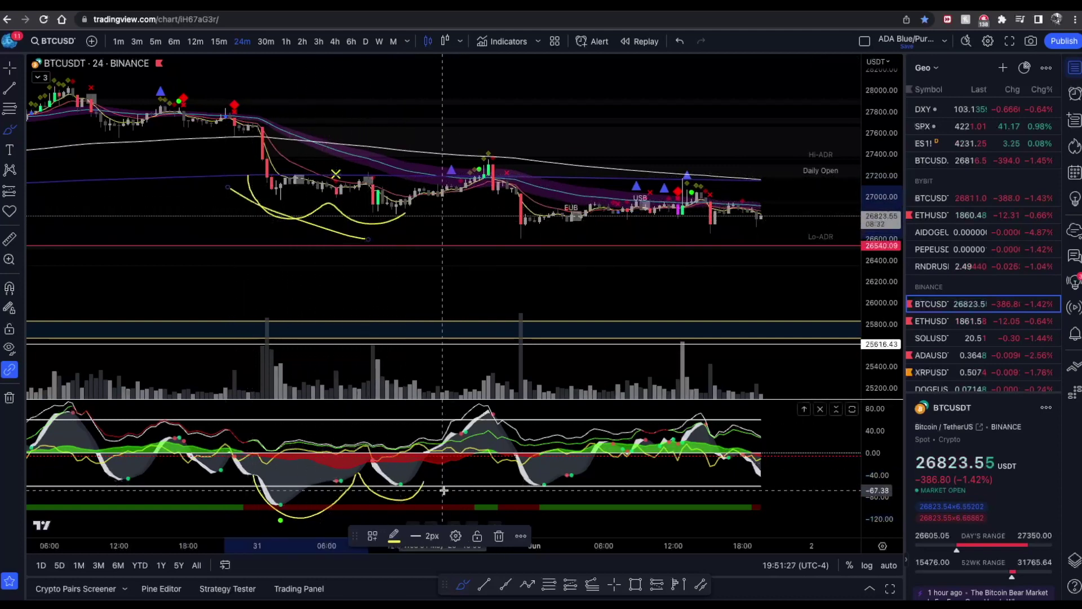
{"action": "key", "text": "super+z"}
{"action": "key", "text": "super+z"}
{"action": "key", "text": "super+z"}
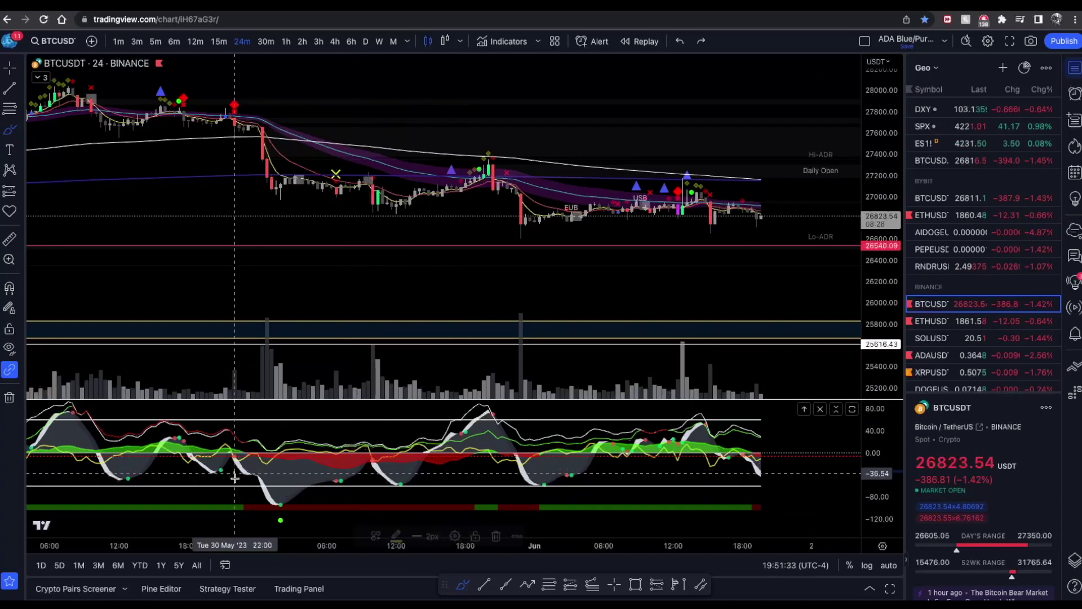
- Try wider brush curves beneath the oscillator troughs from 31 May onward, undoing each stroke
{"action": "mouse_move", "coordinate": [234, 473]}
{"action": "left_mouse_down"}
{"action": "mouse_move", "coordinate": [424, 494]}
{"action": "mouse_move", "coordinate": [435, 466]}
{"action": "left_mouse_up"}
{"action": "key", "text": "super+z"}
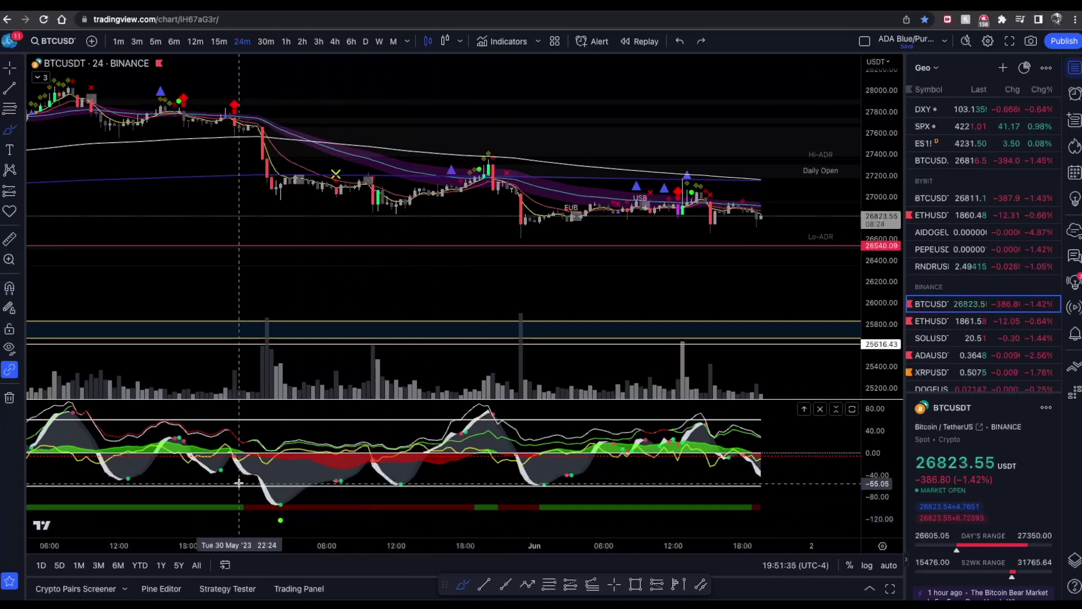
{"action": "mouse_move", "coordinate": [234, 479]}
{"action": "left_mouse_down"}
{"action": "mouse_move", "coordinate": [255, 512]}
{"action": "mouse_move", "coordinate": [451, 480]}
{"action": "mouse_move", "coordinate": [479, 455]}
{"action": "mouse_move", "coordinate": [549, 494]}
{"action": "mouse_move", "coordinate": [617, 463]}
{"action": "left_mouse_up"}
{"action": "key", "text": "super+z"}
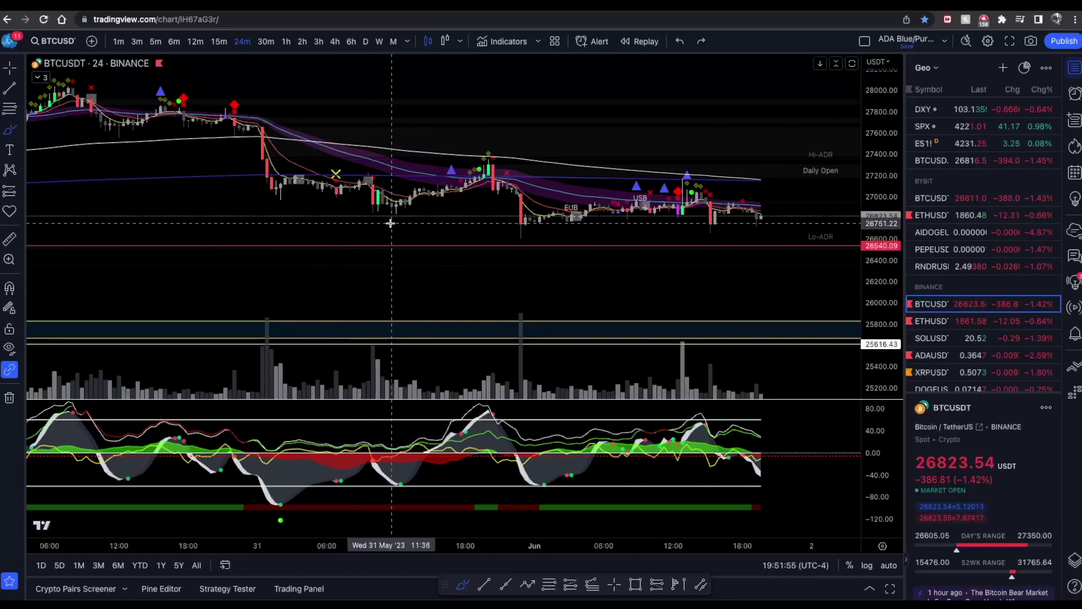
- Circle the midday 31 May low with the brush, remove the mark, and measure the rally from that low to the following peak
{"action": "left_click_drag", "start_coordinate": [404, 209], "coordinate": [393, 214]}
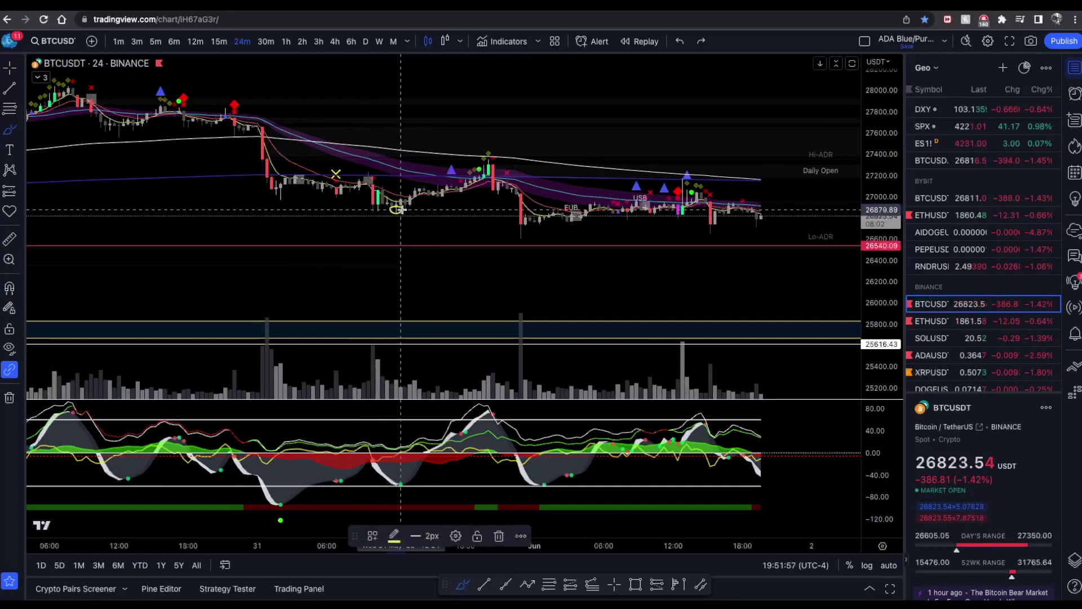
{"action": "key", "text": "Delete"}
{"action": "left_click", "coordinate": [399, 215], "text": "shift"}
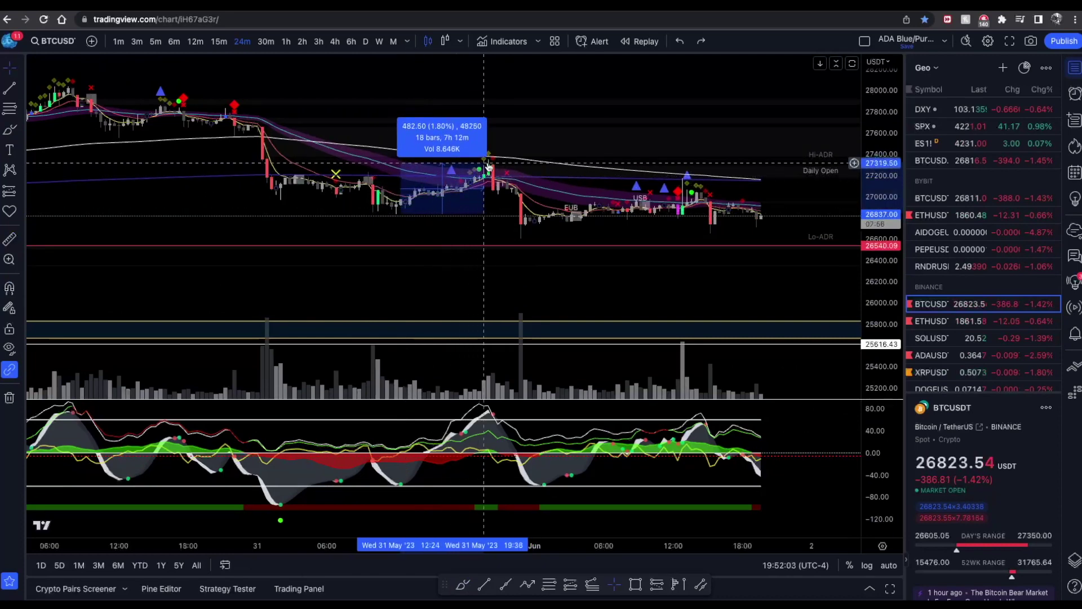
{"action": "left_click", "coordinate": [520, 156]}
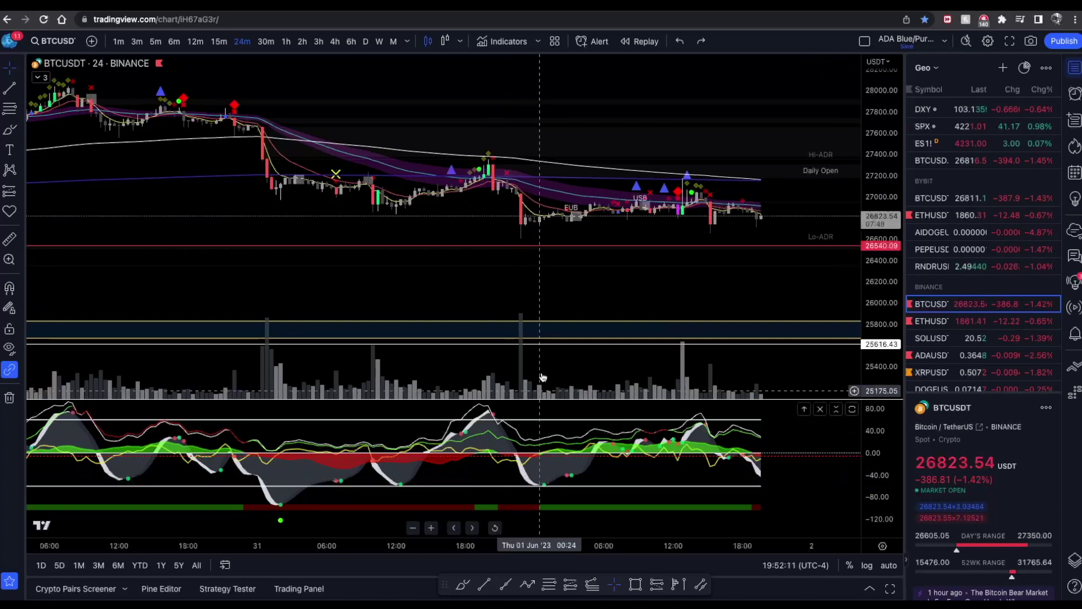
- Try brush curves along the oscillator's red area and under the 31 May price lows, undoing each stroke
{"action": "left_click", "coordinate": [10, 129]}
{"action": "left_click_drag", "start_coordinate": [271, 454], "coordinate": [337, 469]}
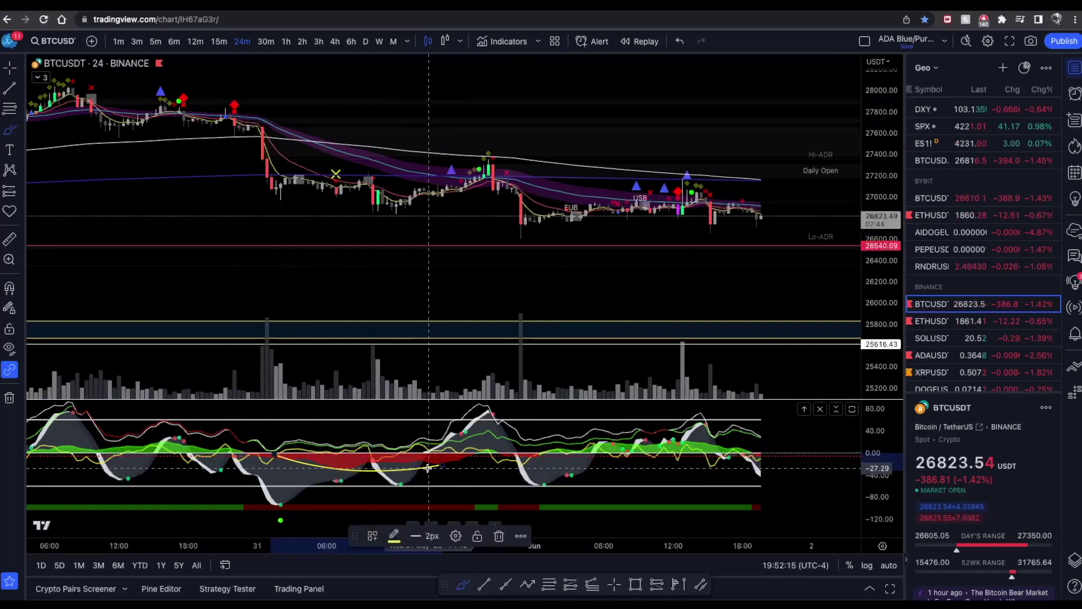
{"action": "key", "text": "ctrl+z"}
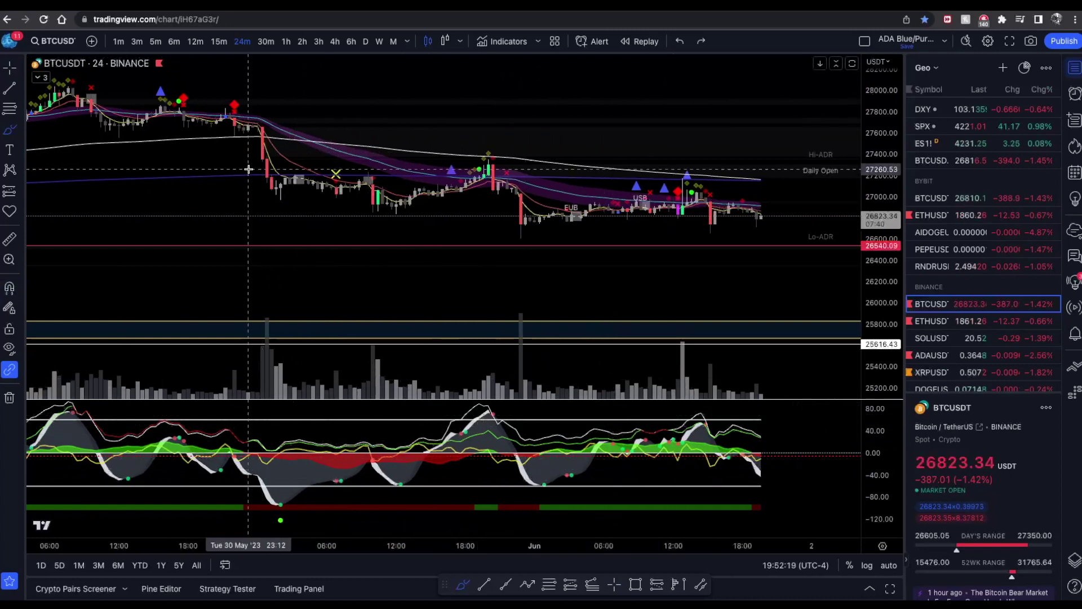
{"action": "mouse_move", "coordinate": [245, 169]}
{"action": "left_mouse_down"}
{"action": "mouse_move", "coordinate": [336, 227]}
{"action": "mouse_move", "coordinate": [376, 213]}
{"action": "left_mouse_up"}
{"action": "key", "text": "ctrl+z"}
{"action": "mouse_move", "coordinate": [230, 156]}
{"action": "left_mouse_down"}
{"action": "mouse_move", "coordinate": [248, 200]}
{"action": "mouse_move", "coordinate": [476, 212]}
{"action": "left_mouse_up"}
{"action": "key", "text": "ctrl+z"}
- Sketch a double-bottom curve under the price lows and rising curves under the oscillator troughs, and undo the drawings
{"action": "left_click_drag", "start_coordinate": [244, 164], "coordinate": [590, 236]}
{"action": "mouse_move", "coordinate": [271, 500]}
{"action": "left_mouse_down"}
{"action": "mouse_move", "coordinate": [296, 510]}
{"action": "mouse_move", "coordinate": [478, 473]}
{"action": "mouse_move", "coordinate": [643, 468]}
{"action": "left_mouse_up"}
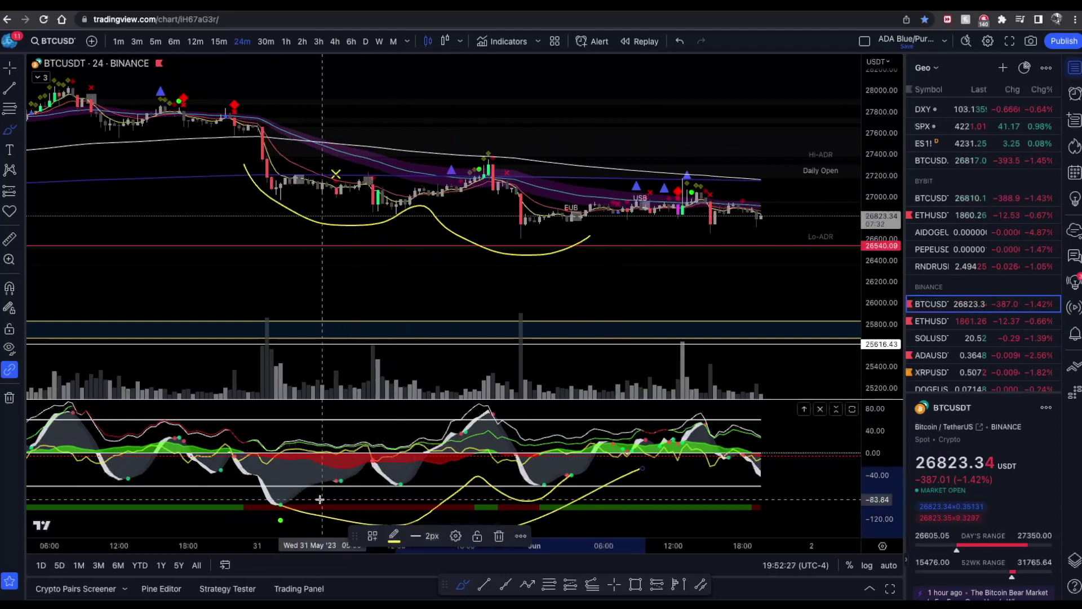
{"action": "left_click_drag", "start_coordinate": [303, 489], "coordinate": [549, 469]}
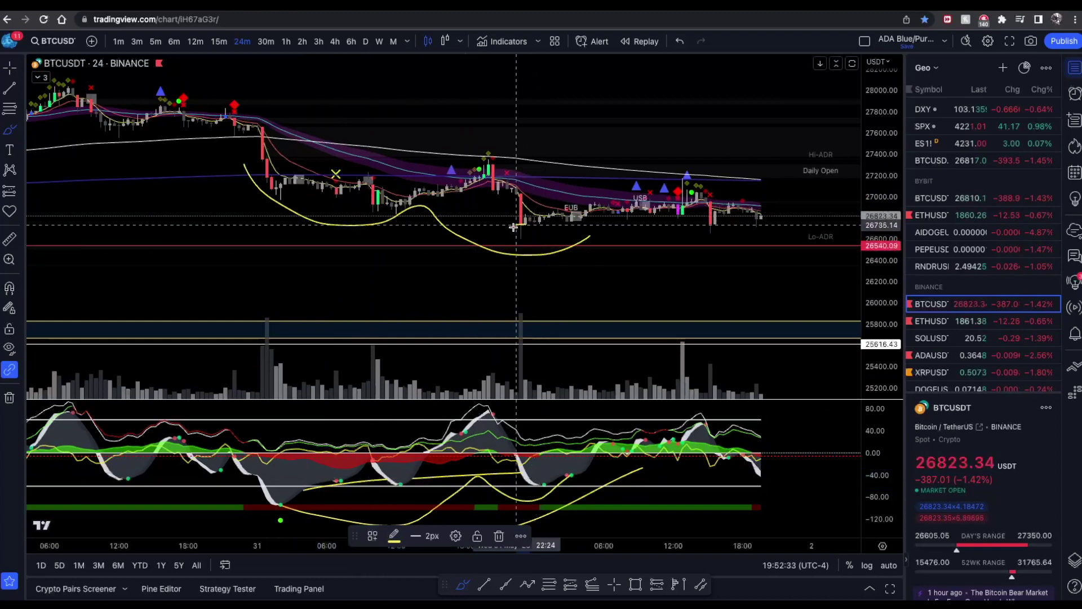
{"action": "key", "text": "ctrl+z"}
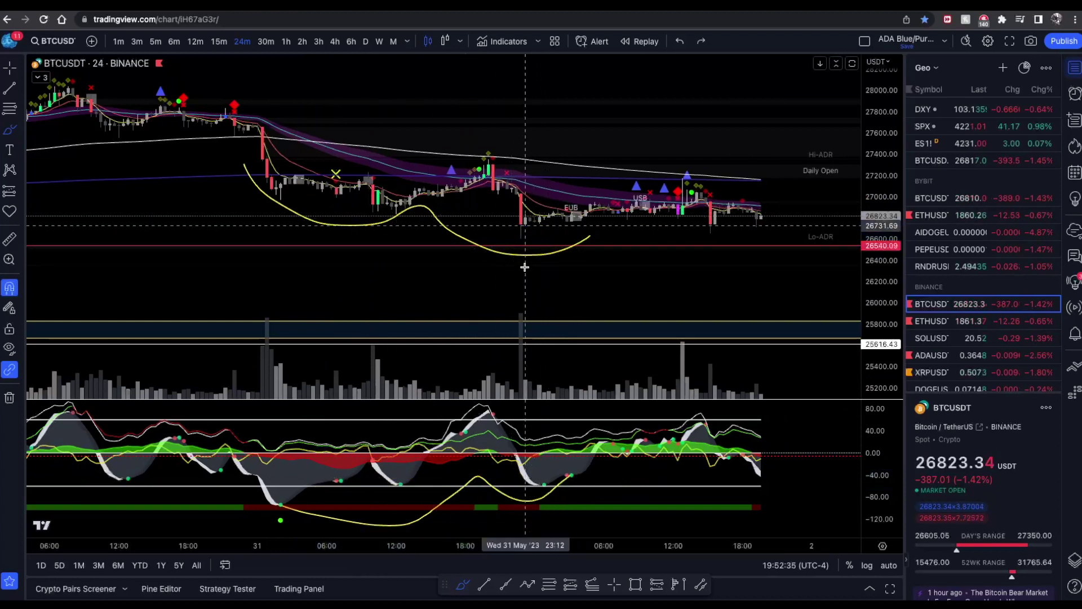
{"action": "key", "text": "ctrl+z"}
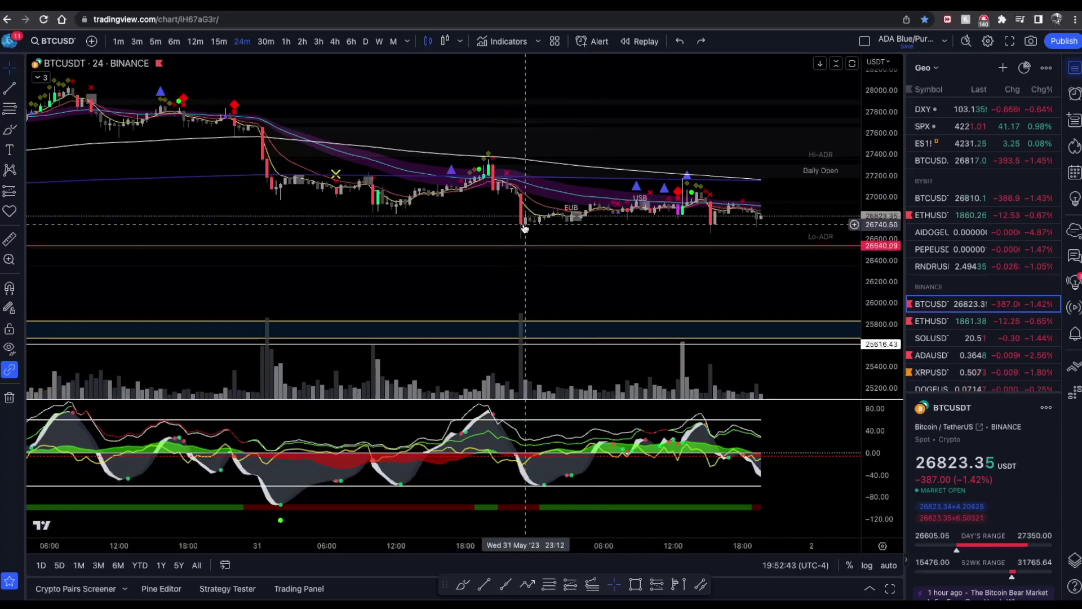
- Make a short brush mark beside the low near 1 June, undo it, and leave the brush tool
{"action": "left_click", "coordinate": [5, 129]}
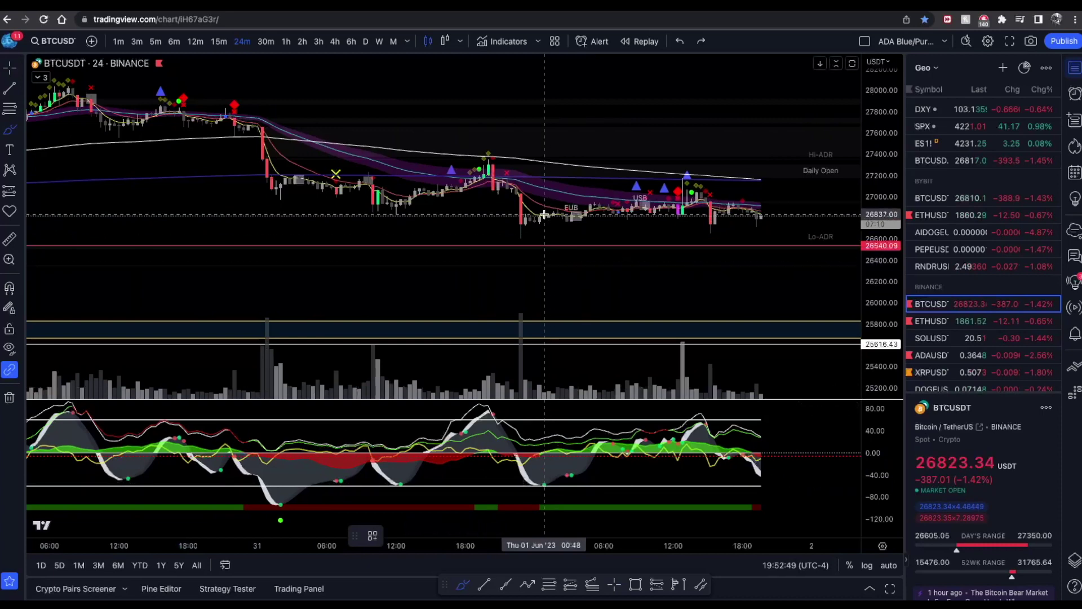
{"action": "left_click_drag", "start_coordinate": [544, 216], "coordinate": [549, 216]}
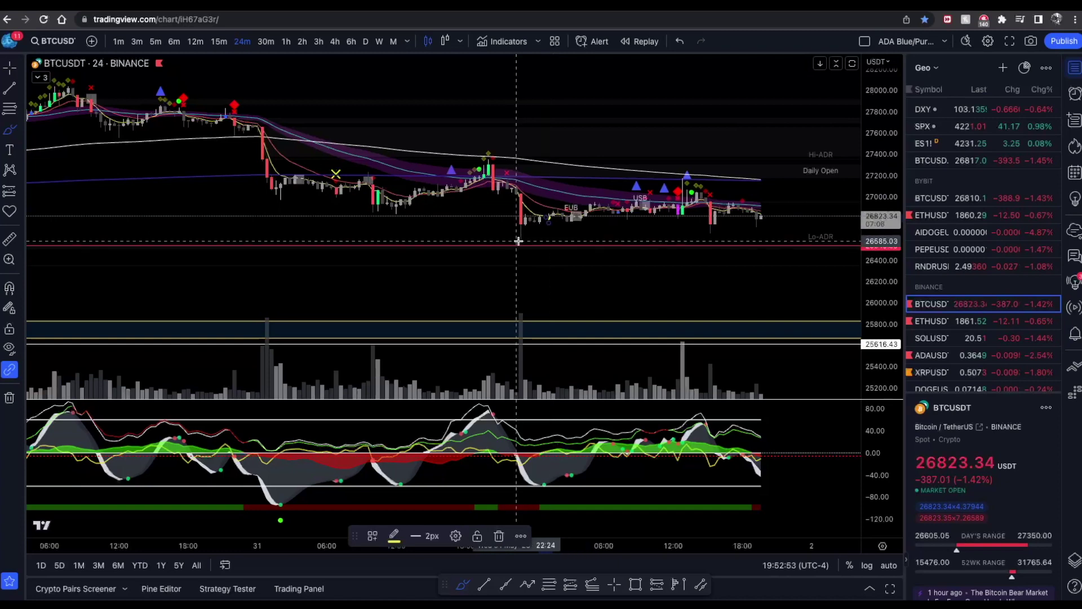
{"action": "key", "text": "ctrl+z"}
{"action": "key", "text": "Escape"}
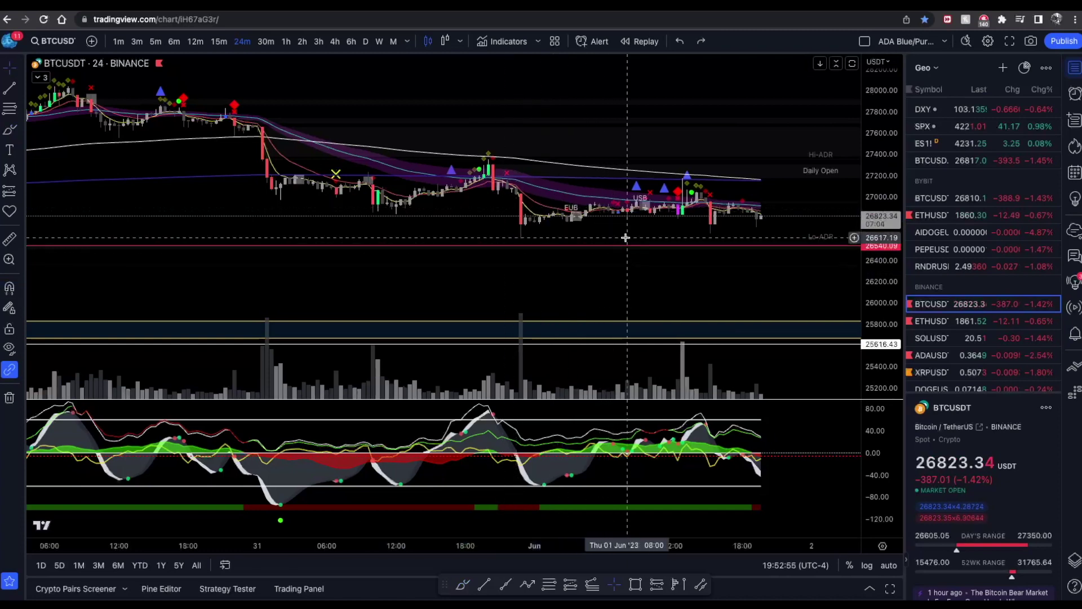
- Review the 24-minute chart from the latest 1 June candles back to 25 May, comparing price swings with the full range of oscillator peaks and troughs
{"action": "left_click_drag", "start_coordinate": [649, 225], "coordinate": [578, 226]}
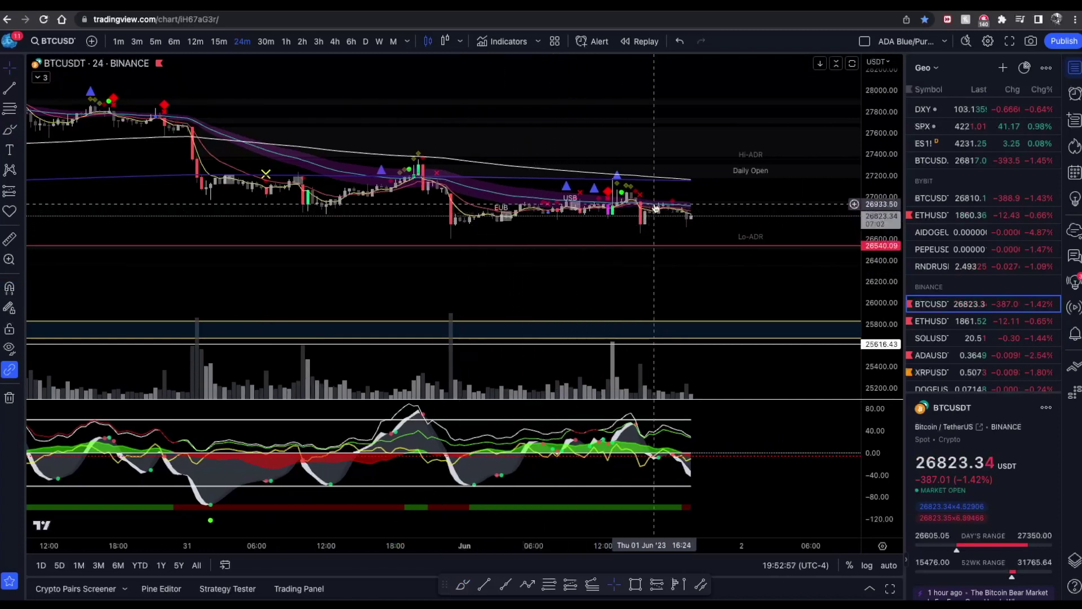
{"action": "scroll", "coordinate": [636, 225], "scroll_direction": "right", "scroll_amount": 3}
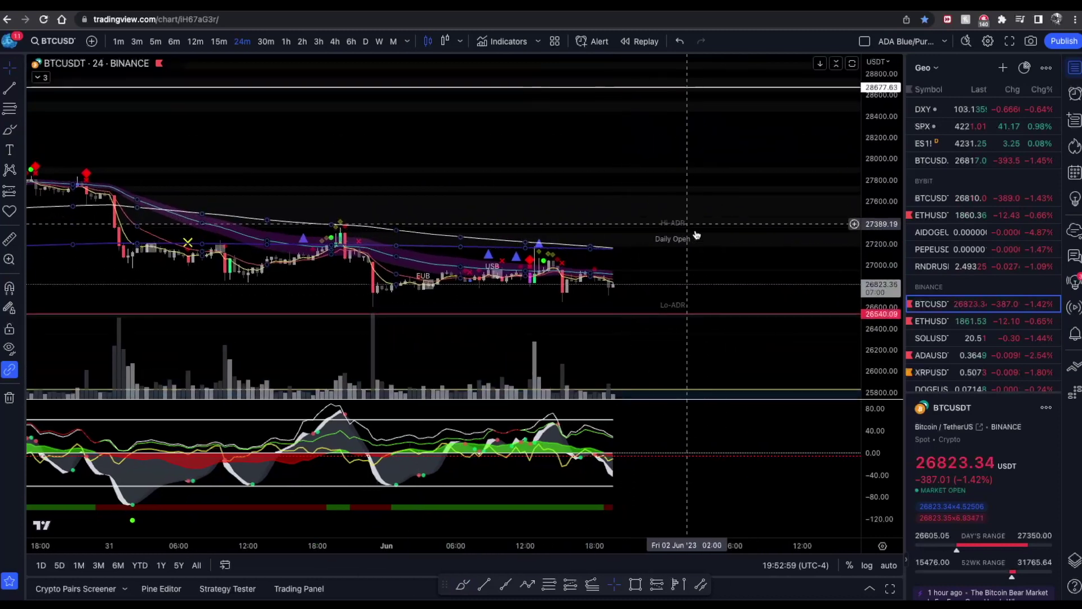
{"action": "left_click_drag", "start_coordinate": [737, 229], "coordinate": [690, 172]}
{"action": "left_click_drag", "start_coordinate": [521, 282], "coordinate": [656, 262]}
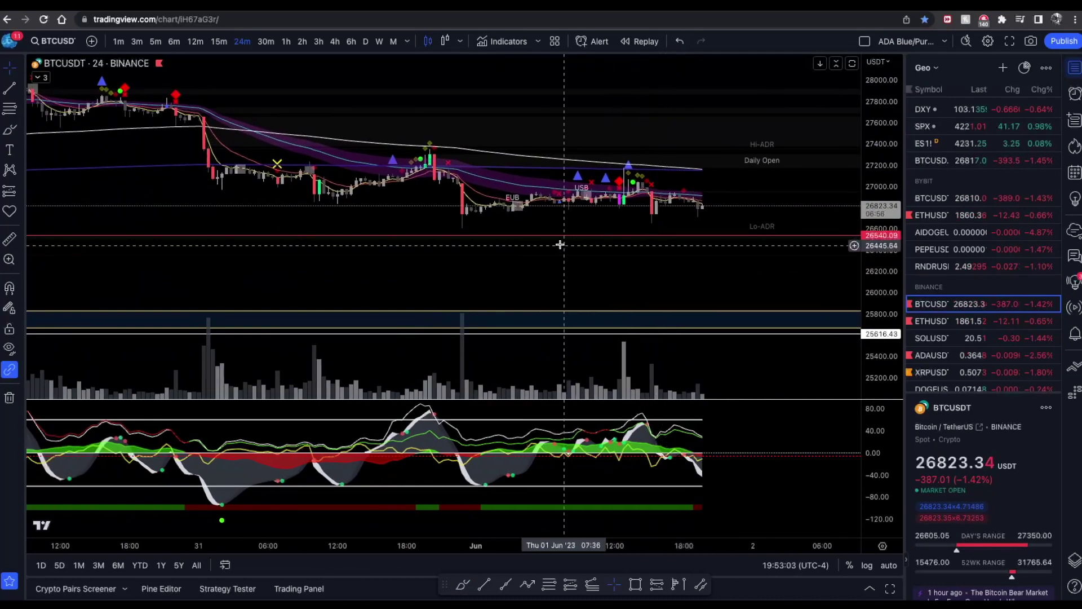
{"action": "scroll", "coordinate": [588, 259], "scroll_direction": "left", "scroll_amount": 3}
{"action": "scroll", "coordinate": [589, 260], "scroll_direction": "left", "scroll_amount": 5}
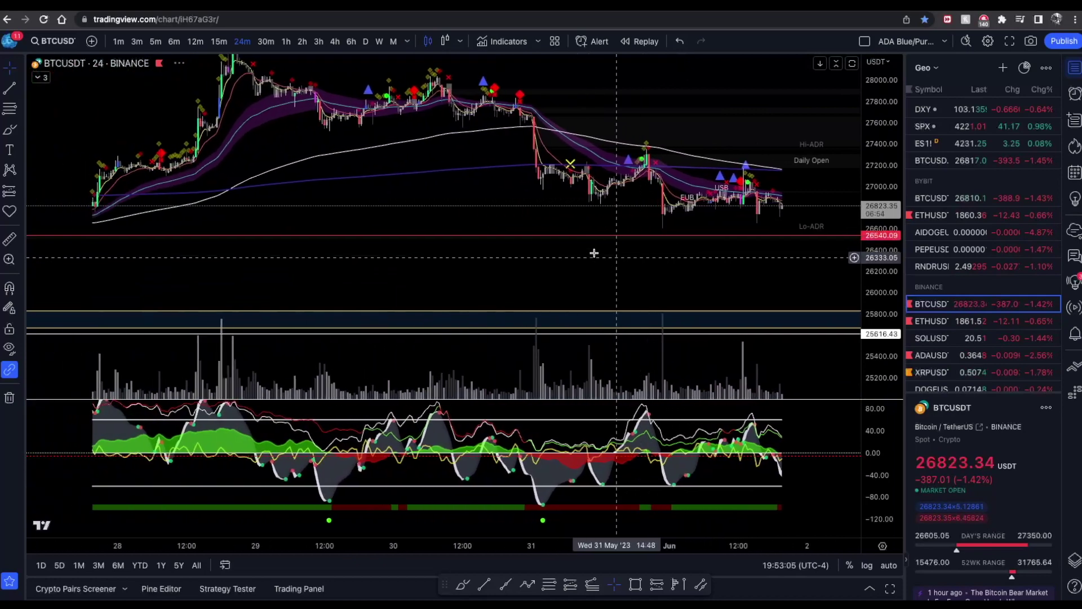
{"action": "scroll", "coordinate": [358, 197], "scroll_direction": "left", "scroll_amount": 6}
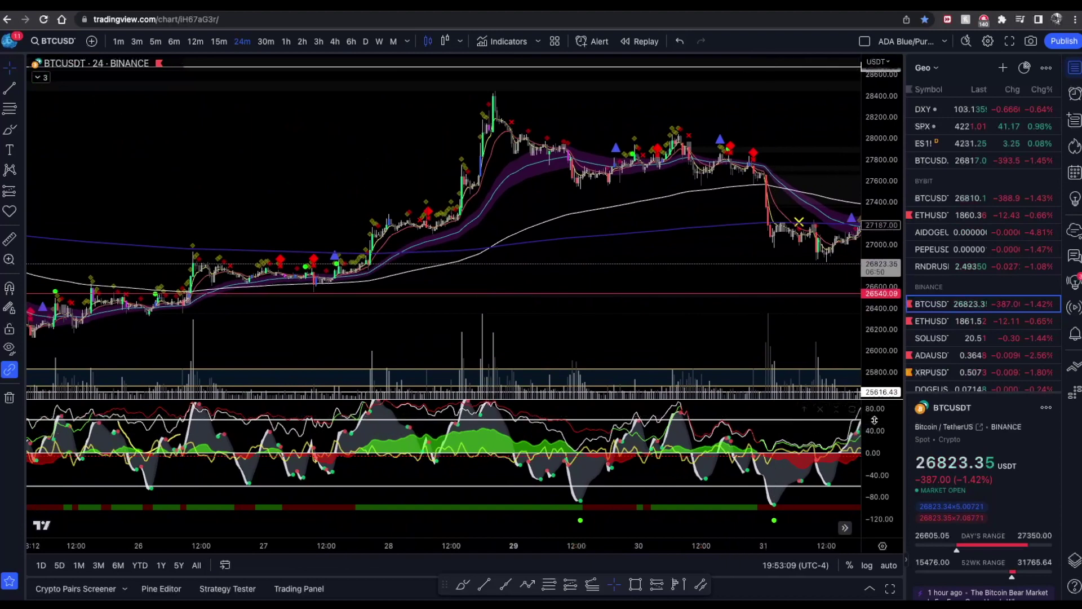
{"action": "left_click_drag", "start_coordinate": [587, 412], "coordinate": [614, 421]}
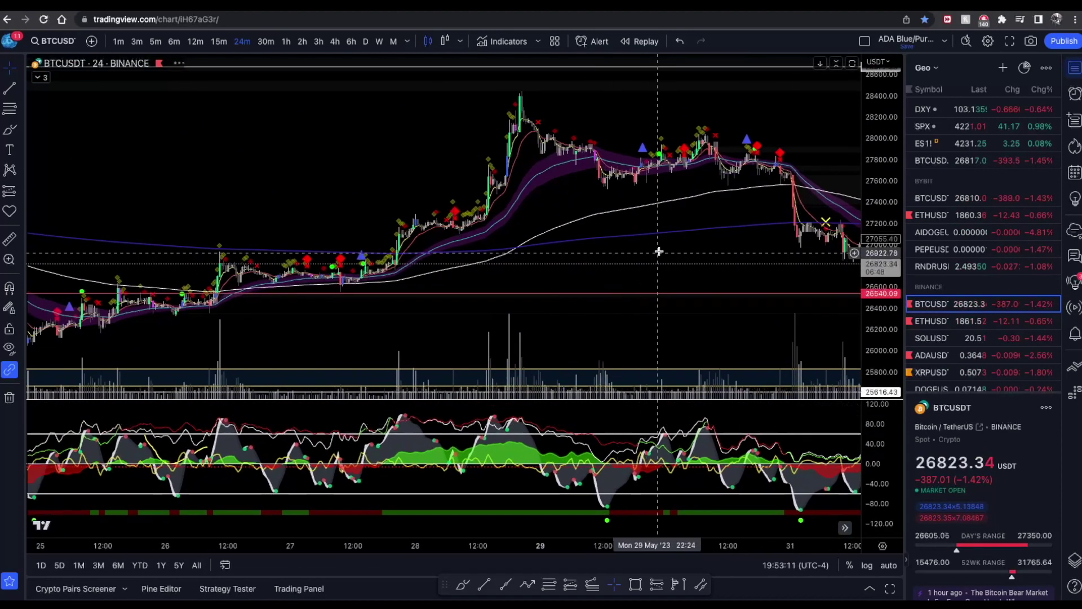
{"action": "left_click_drag", "start_coordinate": [657, 249], "coordinate": [571, 246]}
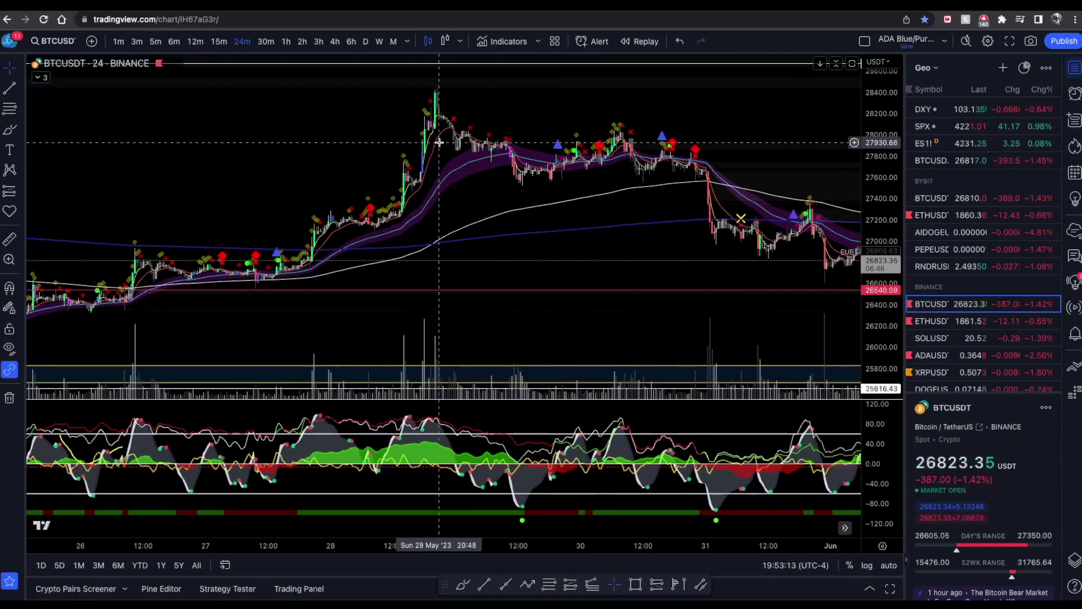
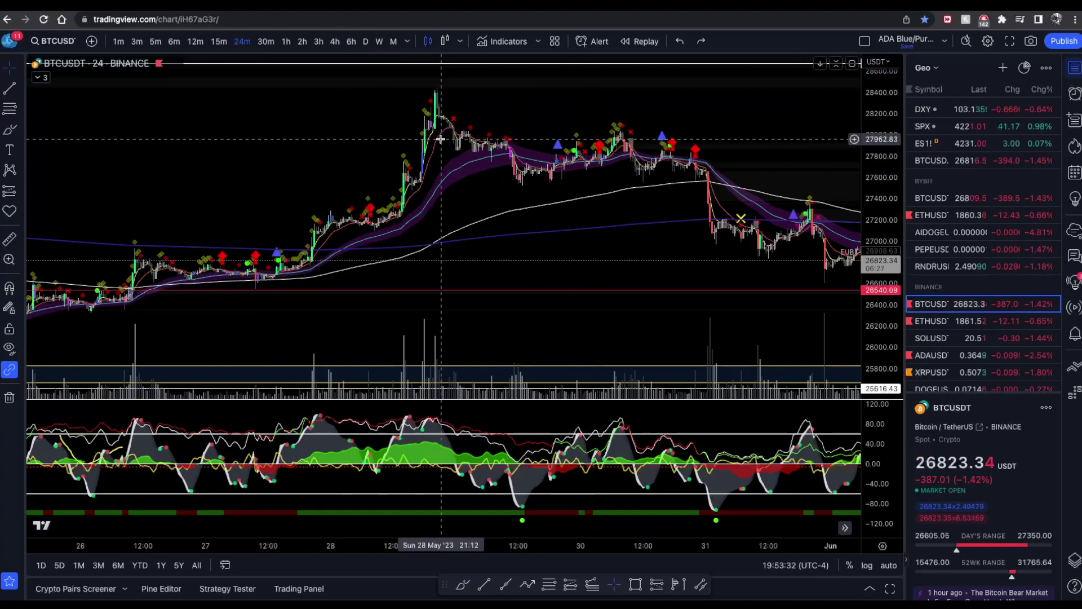
- Lock a vertical time line at the 28 May 21:12 price peak and locate it on the 4-hour chart
{"action": "right_click", "coordinate": [461, 99]}
{"action": "left_click", "coordinate": [335, 42]}
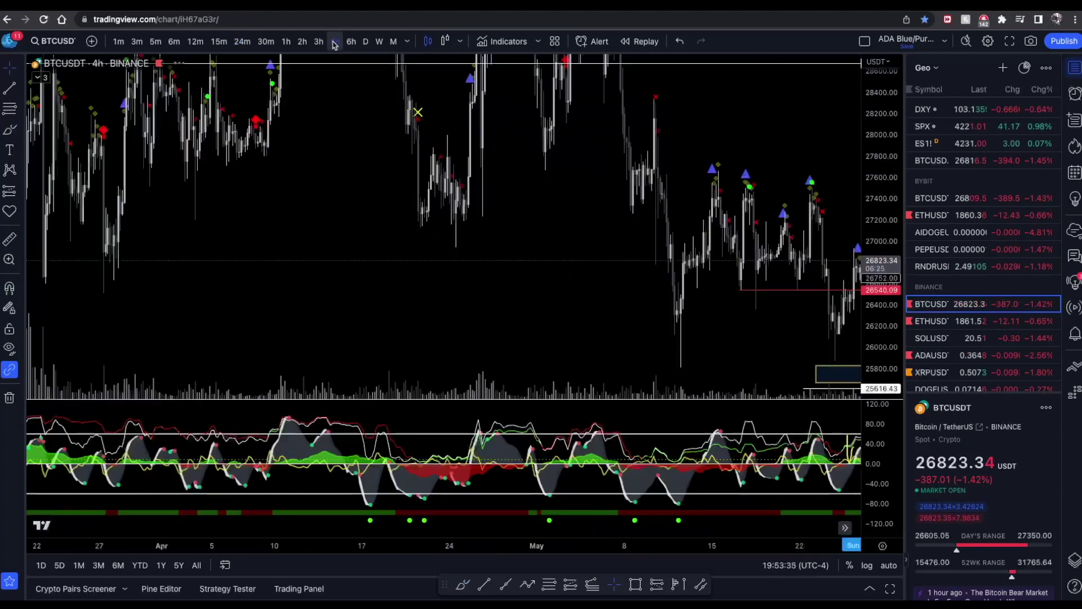
{"action": "scroll", "coordinate": [705, 216], "scroll_direction": "right", "scroll_amount": 6}
{"action": "scroll", "coordinate": [535, 425], "scroll_direction": "up", "scroll_amount": 3}
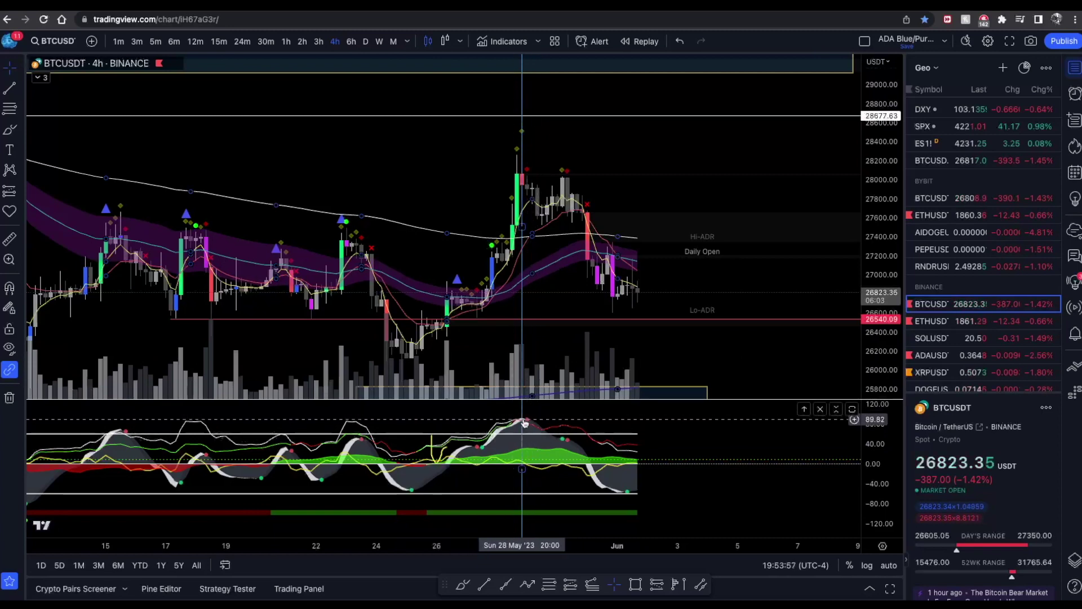
- On the 24-minute chart, examine the oscillator peaks and price action around the locked 28 May line
{"action": "left_click", "coordinate": [242, 41]}
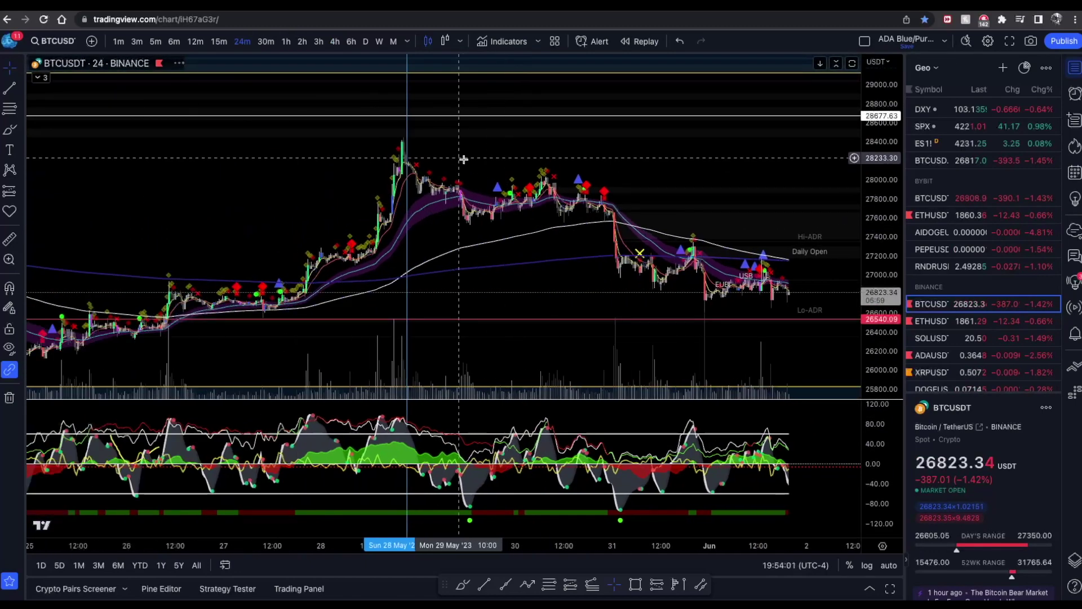
{"action": "left_click_drag", "start_coordinate": [476, 162], "coordinate": [651, 163]}
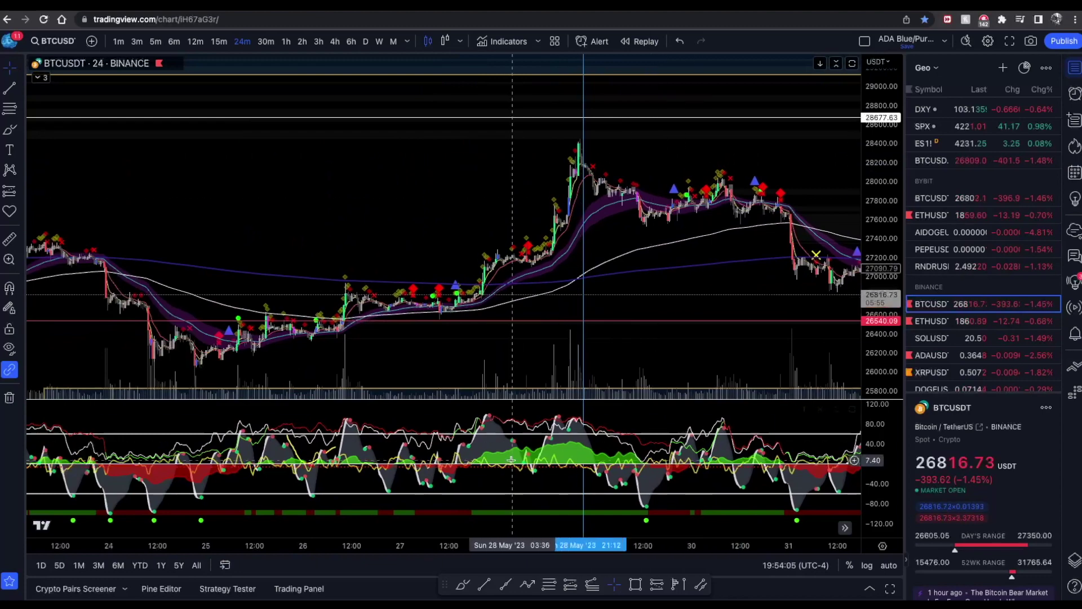
{"action": "scroll", "coordinate": [558, 403], "scroll_direction": "up", "scroll_amount": 2}
{"action": "scroll", "coordinate": [499, 315], "scroll_direction": "up", "scroll_amount": 2}
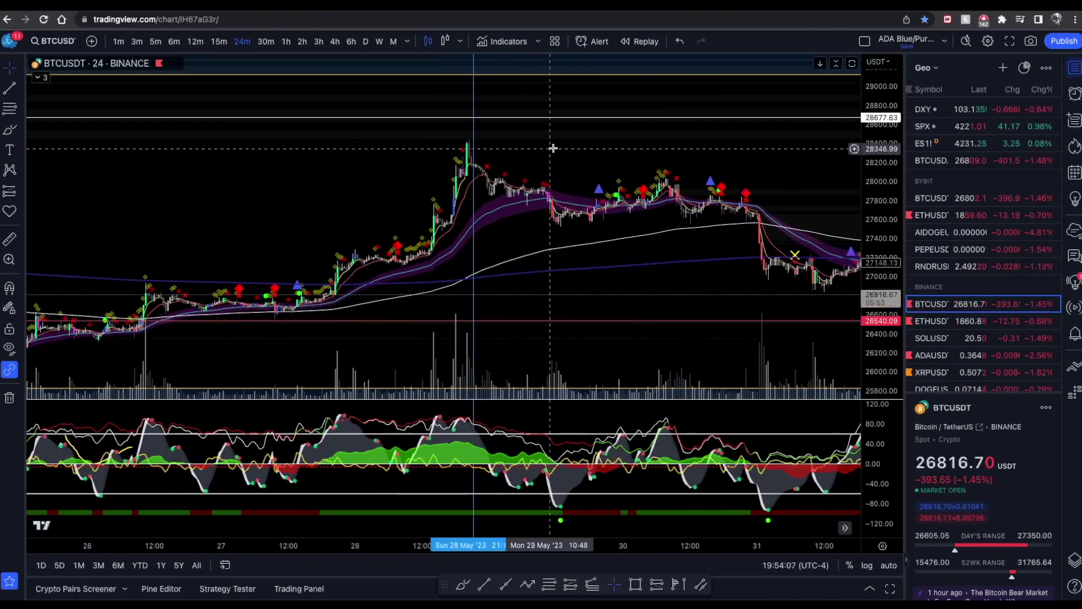
{"action": "left_click_drag", "start_coordinate": [546, 149], "coordinate": [614, 145]}
{"action": "scroll", "coordinate": [614, 145], "scroll_direction": "up", "scroll_amount": 4}
{"action": "scroll", "coordinate": [494, 145], "scroll_direction": "up", "scroll_amount": 4}
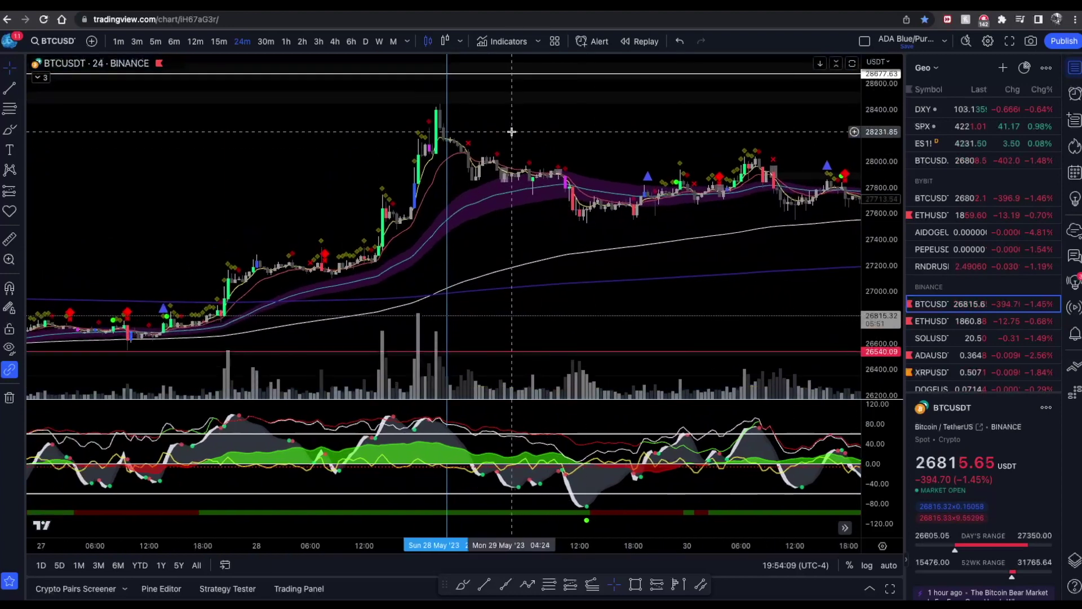
{"action": "left_click_drag", "start_coordinate": [539, 137], "coordinate": [496, 137]}
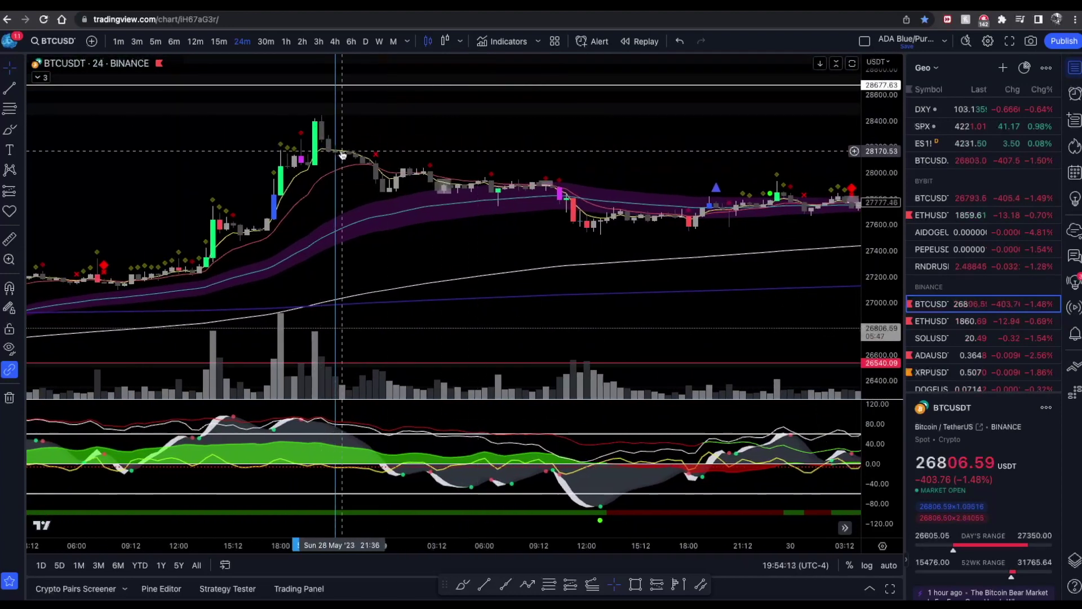
{"action": "scroll", "coordinate": [468, 288], "scroll_direction": "left", "scroll_amount": 8}
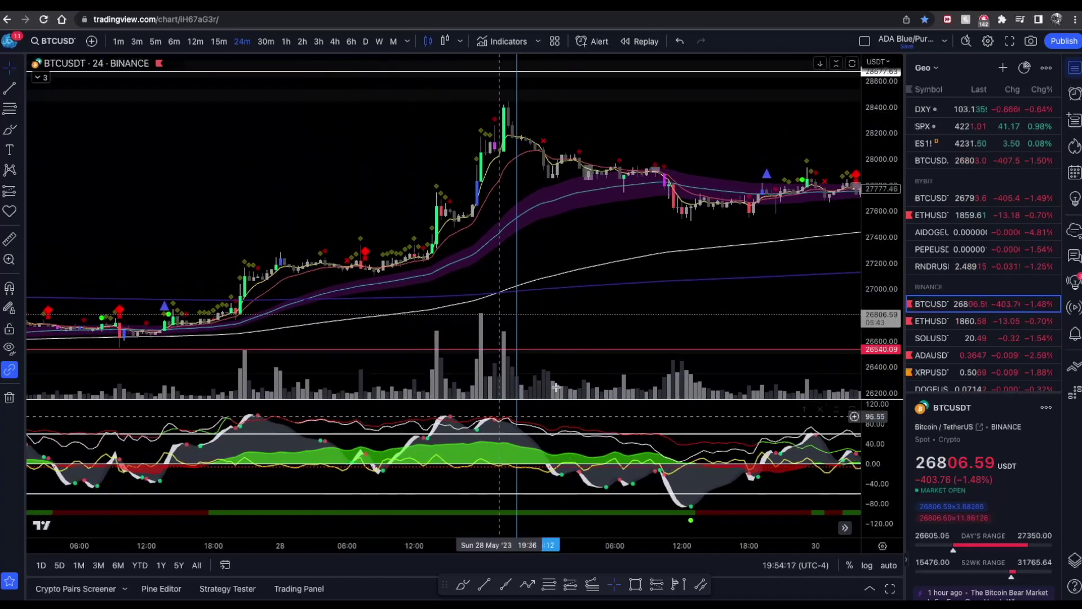
{"action": "scroll", "coordinate": [642, 203], "scroll_direction": "down", "scroll_amount": 1}
{"action": "scroll", "coordinate": [648, 169], "scroll_direction": "right", "scroll_amount": 3}
{"action": "scroll", "coordinate": [792, 167], "scroll_direction": "down", "scroll_amount": 1}
{"action": "left_click_drag", "start_coordinate": [874, 153], "coordinate": [874, 188]}
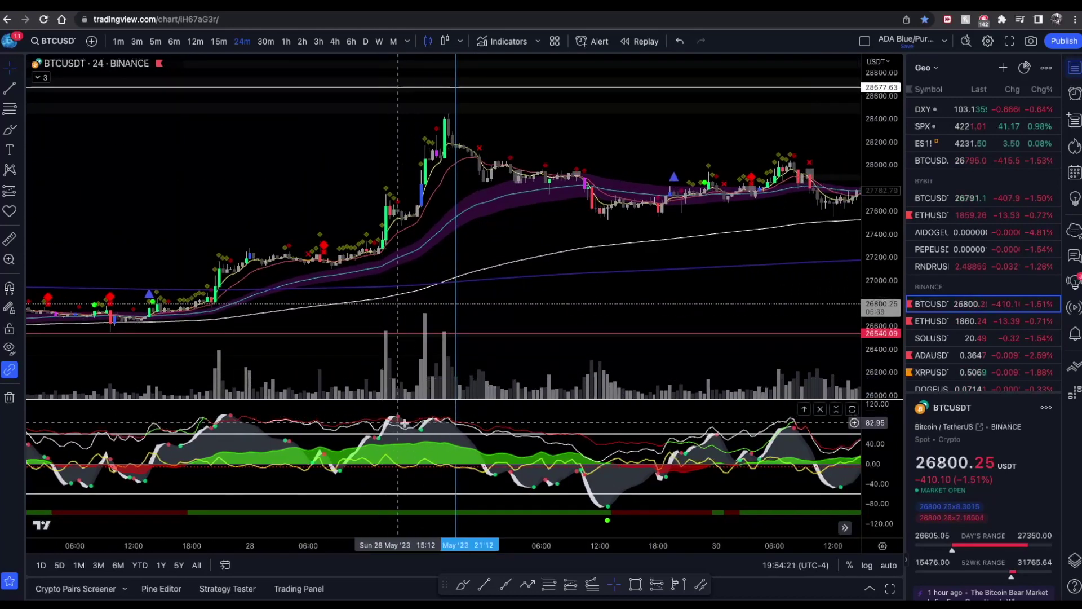
- Brush large arcs over the oscillator peaks and a short stroke along the 28 May peak, undoing the strokes
{"action": "left_click", "coordinate": [10, 129]}
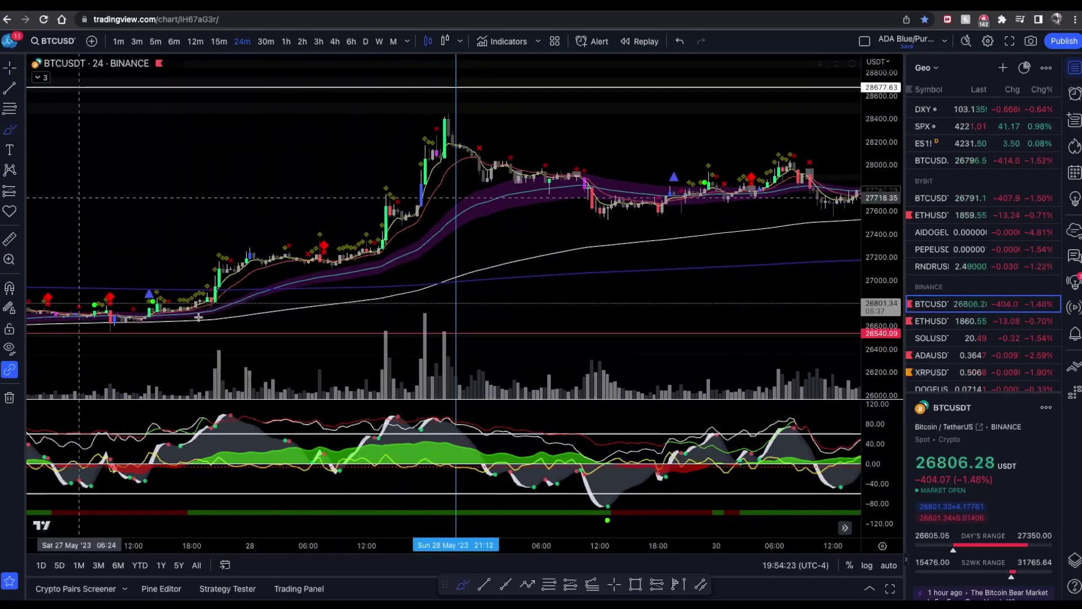
{"action": "mouse_move", "coordinate": [167, 448]}
{"action": "left_mouse_down"}
{"action": "mouse_move", "coordinate": [269, 418]}
{"action": "mouse_move", "coordinate": [286, 443]}
{"action": "mouse_move", "coordinate": [341, 448]}
{"action": "left_mouse_up"}
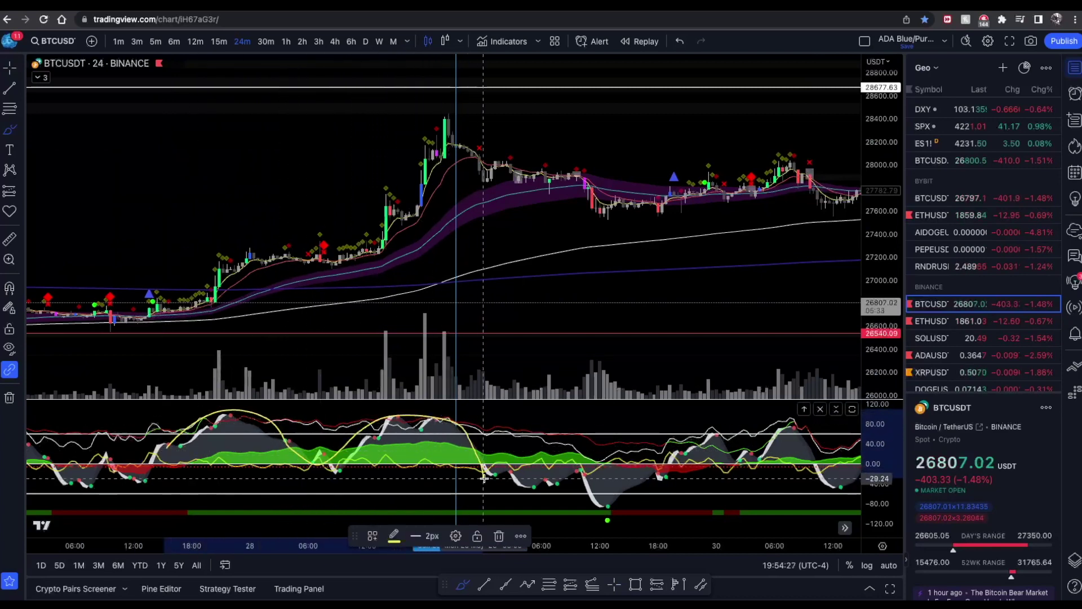
{"action": "key", "text": "ctrl+z"}
{"action": "left_click_drag", "start_coordinate": [377, 424], "coordinate": [409, 424]}
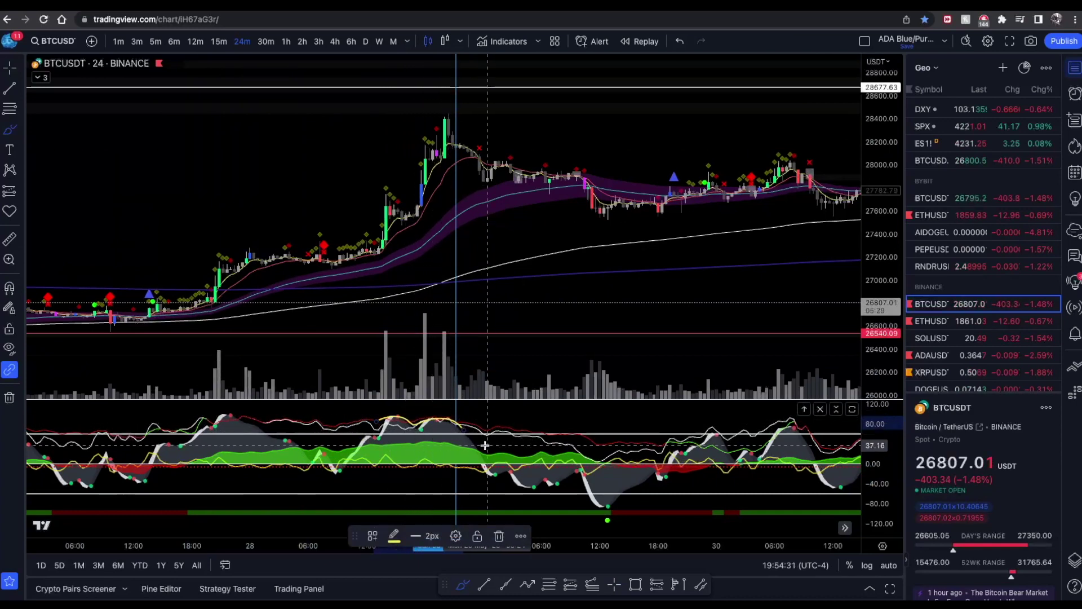
{"action": "key", "text": "ctrl+z"}
- Outline the price range after the 28 May high, brush a descending line across the oscillator peaks, undo both, and leave the brush tool
{"action": "mouse_move", "coordinate": [464, 151]}
{"action": "left_mouse_down"}
{"action": "mouse_move", "coordinate": [543, 160]}
{"action": "mouse_move", "coordinate": [585, 180]}
{"action": "mouse_move", "coordinate": [516, 190]}
{"action": "left_mouse_up"}
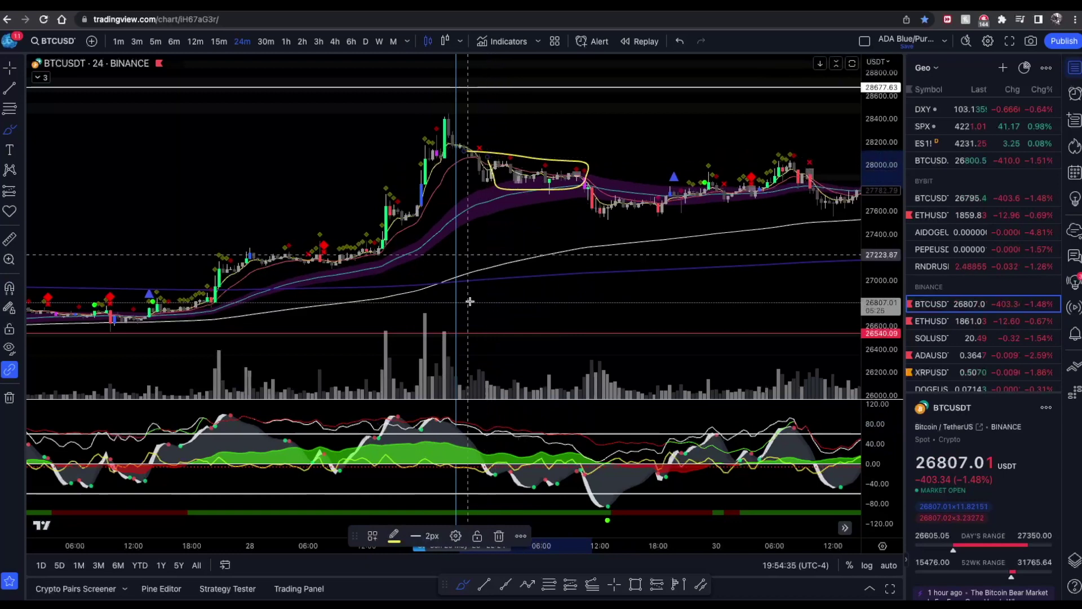
{"action": "left_click_drag", "start_coordinate": [361, 413], "coordinate": [493, 445]}
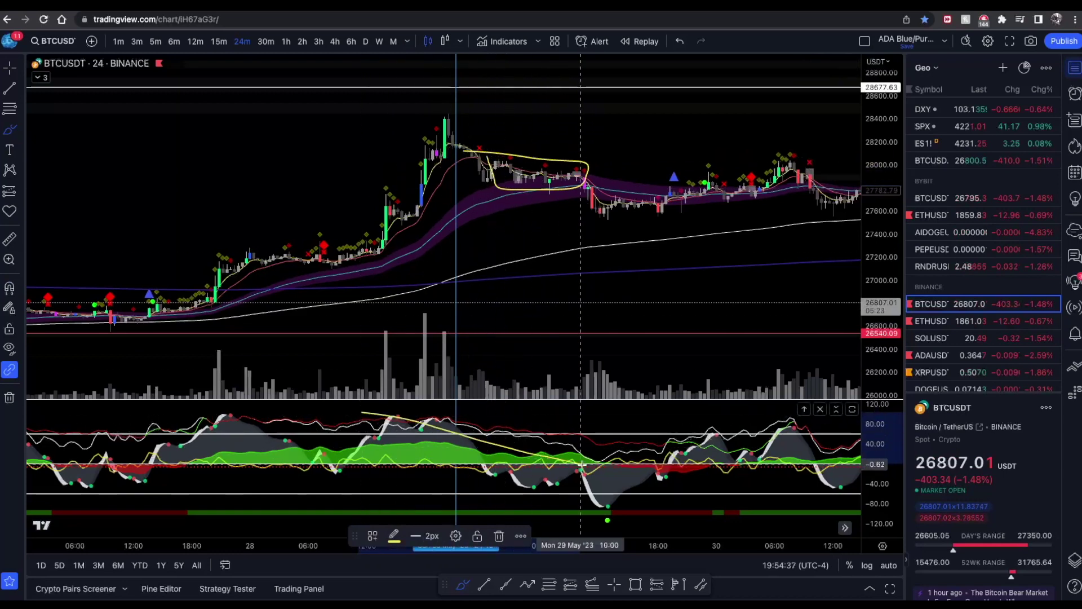
{"action": "key", "text": "ctrl+z"}
{"action": "key", "text": "ctrl+z"}
{"action": "key", "text": "Escape"}
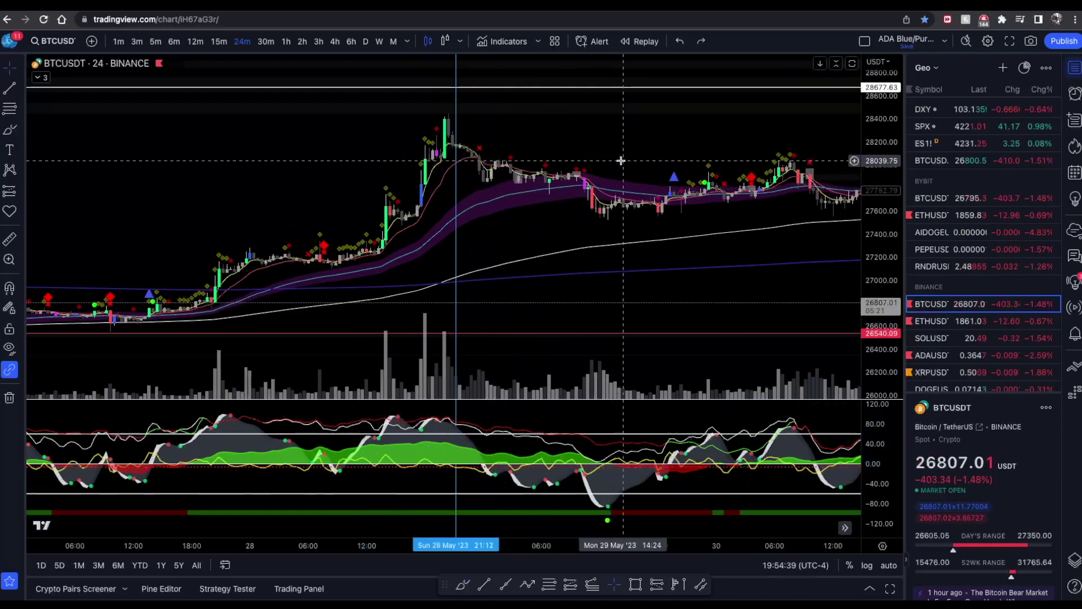
- Review a wider range of the 24-minute chart, from 26 May to 1 June, around the locked vertical line
{"action": "scroll", "coordinate": [619, 160], "scroll_direction": "down", "scroll_amount": 4}
{"action": "scroll", "coordinate": [611, 162], "scroll_direction": "down", "scroll_amount": 1}
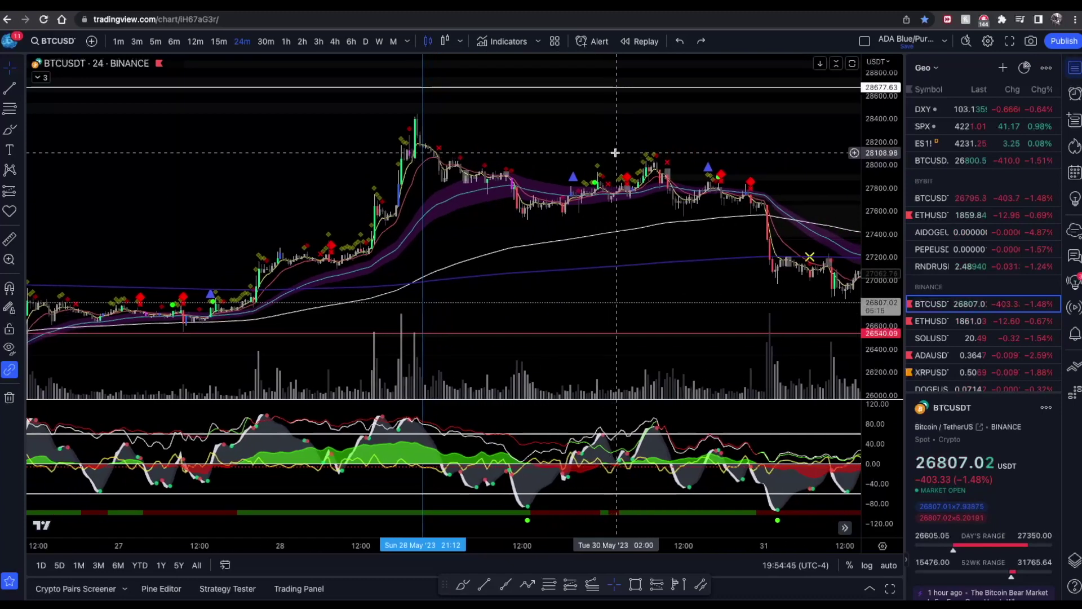
{"action": "scroll", "coordinate": [613, 161], "scroll_direction": "right", "scroll_amount": 3}
{"action": "scroll", "coordinate": [592, 162], "scroll_direction": "down", "scroll_amount": 2}
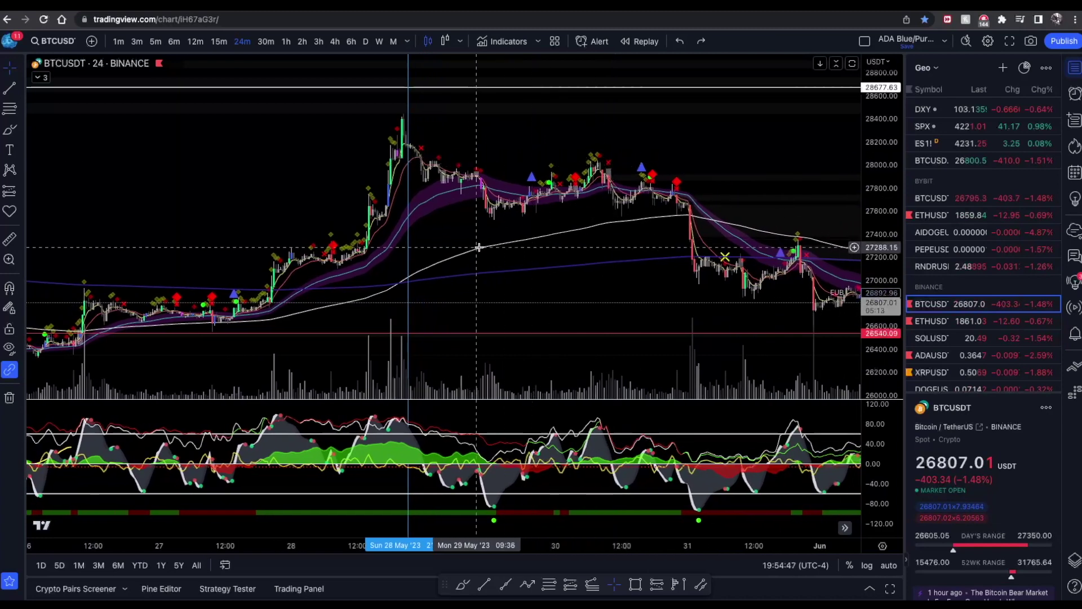
{"action": "right_click", "coordinate": [556, 140]}
{"action": "left_click", "coordinate": [807, 141]}
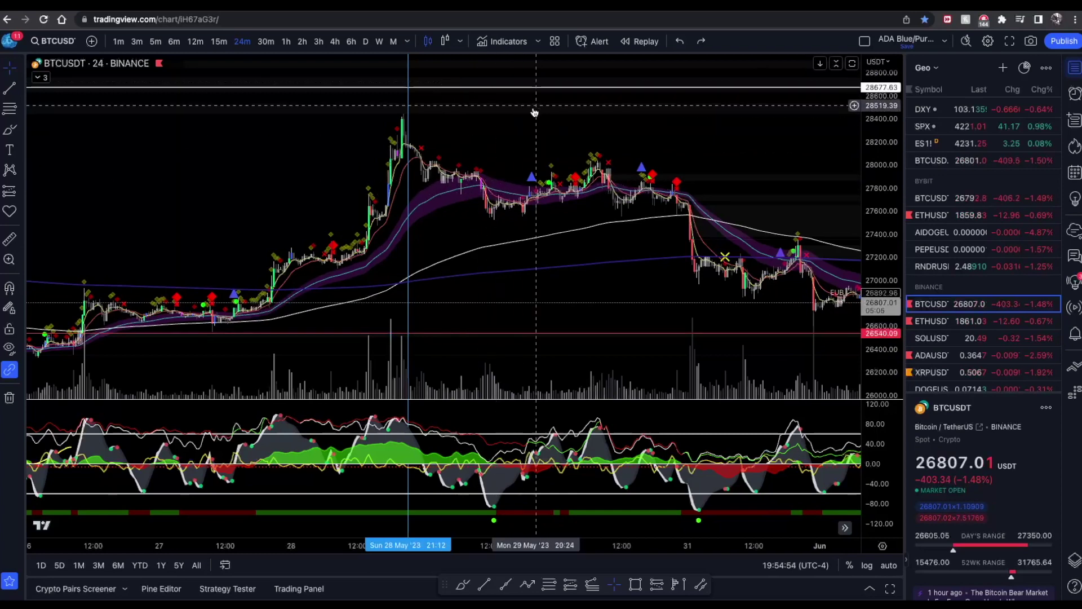
- On the 4-hour chart, examine the 28 May oscillator peak at the locked line and the price movement through 1 June
{"action": "left_click", "coordinate": [335, 42]}
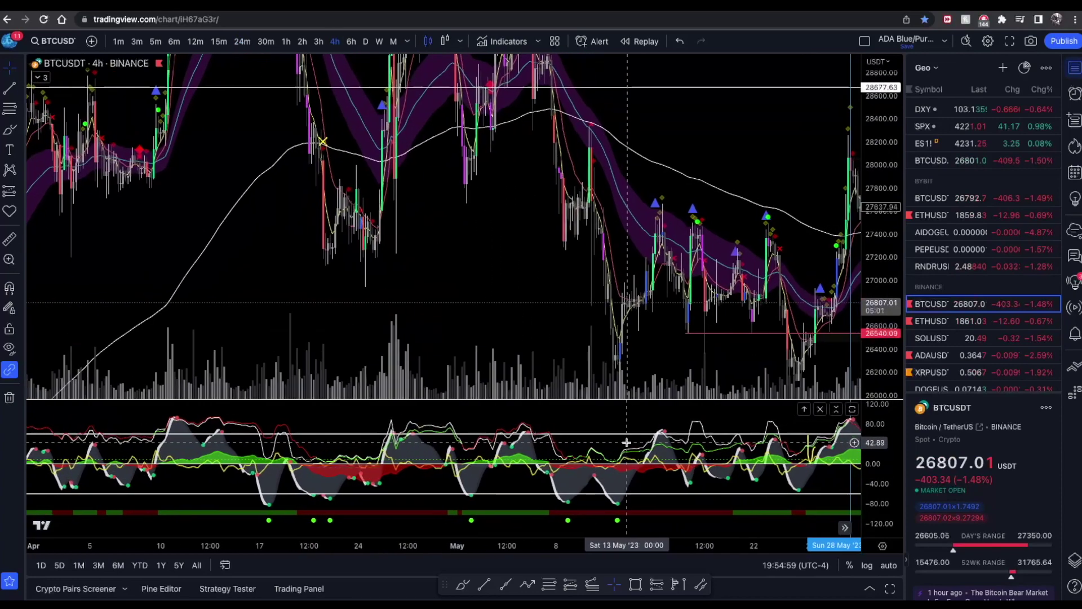
{"action": "scroll", "coordinate": [678, 435], "scroll_direction": "up", "scroll_amount": 2}
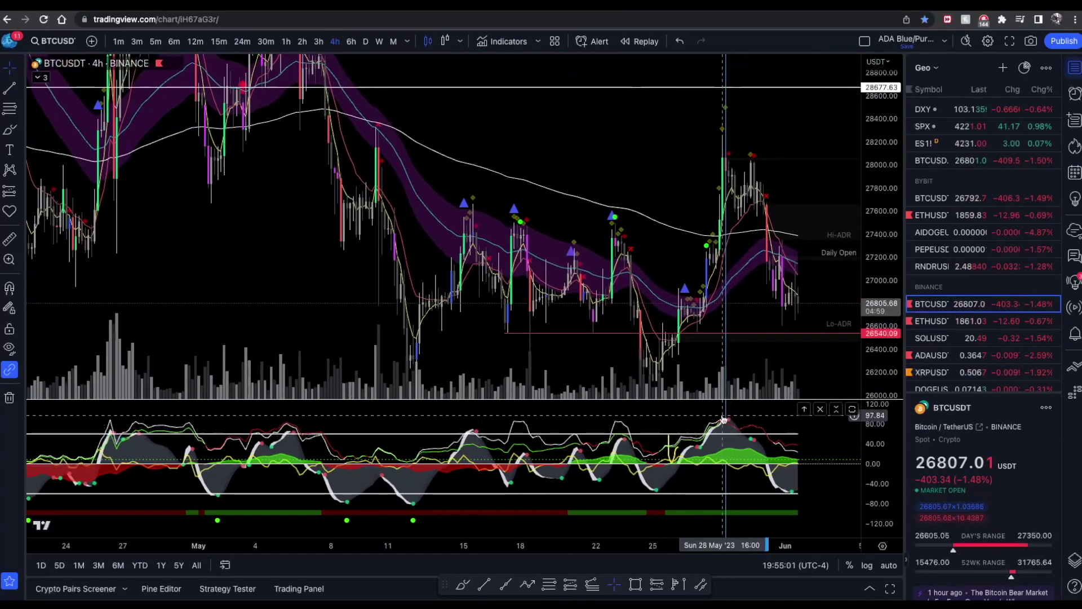
{"action": "scroll", "coordinate": [726, 418], "scroll_direction": "up", "scroll_amount": 1}
{"action": "scroll", "coordinate": [507, 368], "scroll_direction": "up", "scroll_amount": 5}
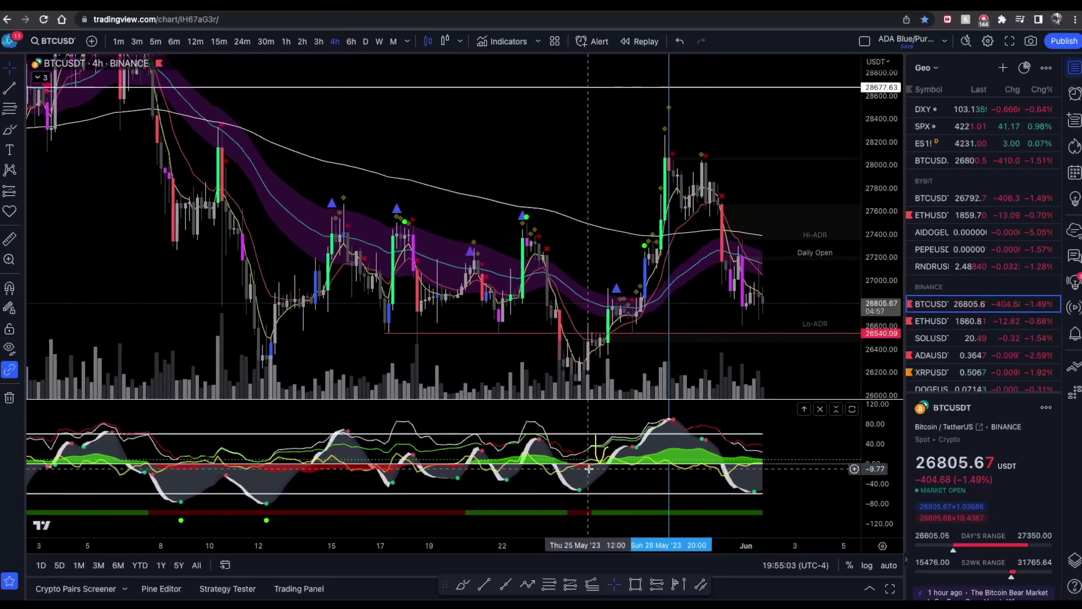
{"action": "scroll", "coordinate": [569, 275], "scroll_direction": "up", "scroll_amount": 6}
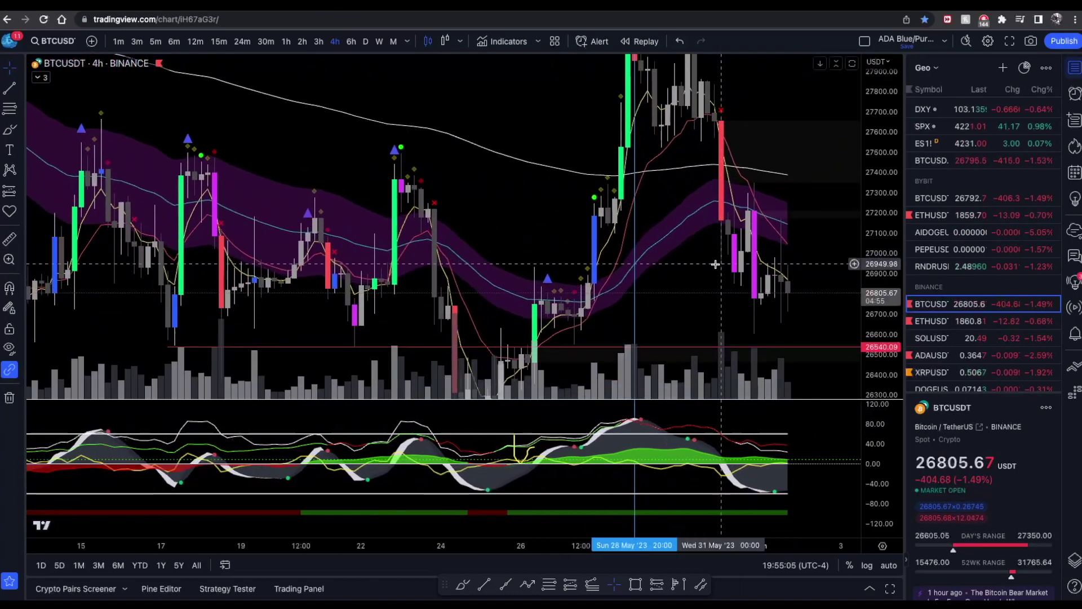
{"action": "scroll", "coordinate": [568, 275], "scroll_direction": "left", "scroll_amount": 3}
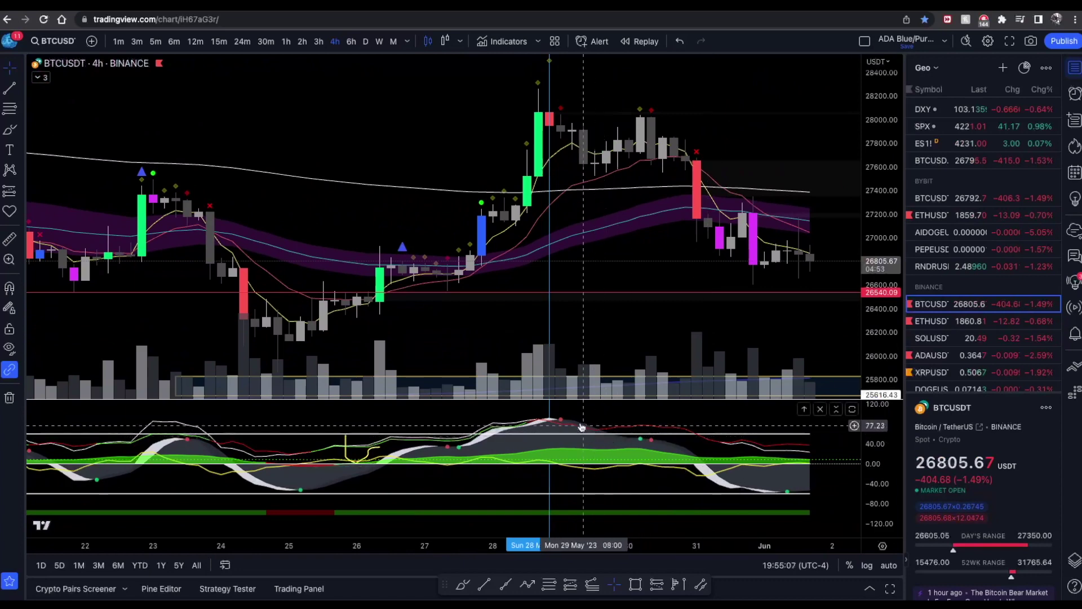
{"action": "left_click", "coordinate": [531, 423], "text": "shift"}
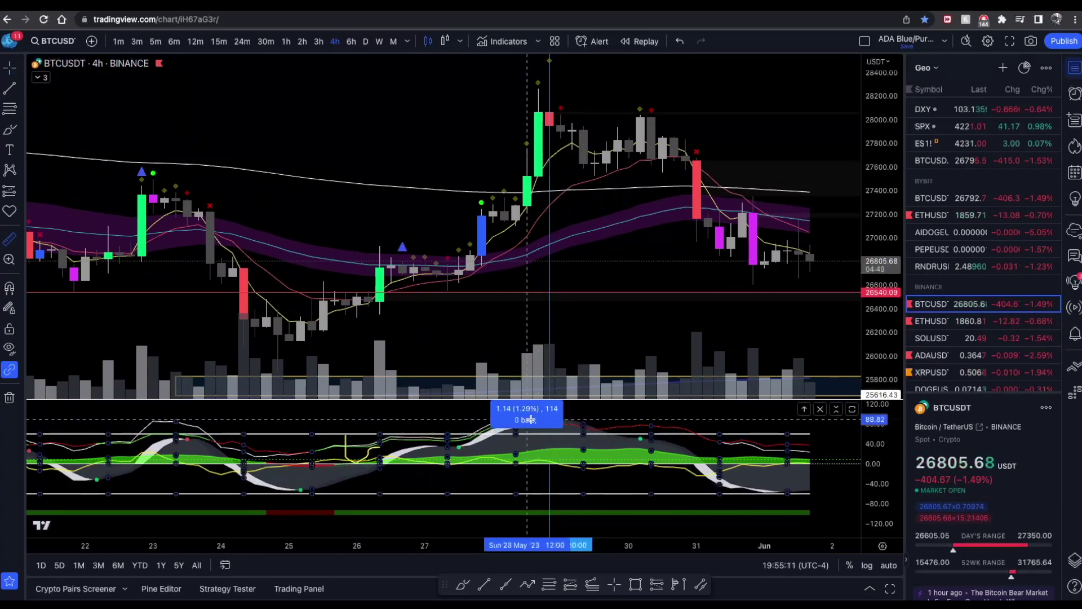
{"action": "left_click", "coordinate": [588, 408]}
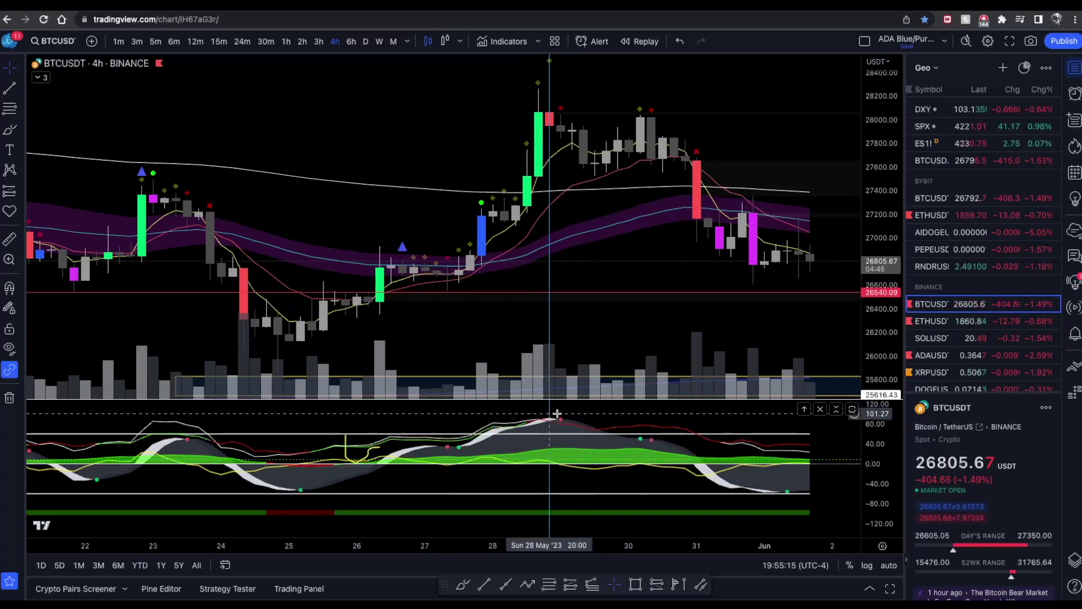
{"action": "left_click_drag", "start_coordinate": [449, 128], "coordinate": [423, 137]}
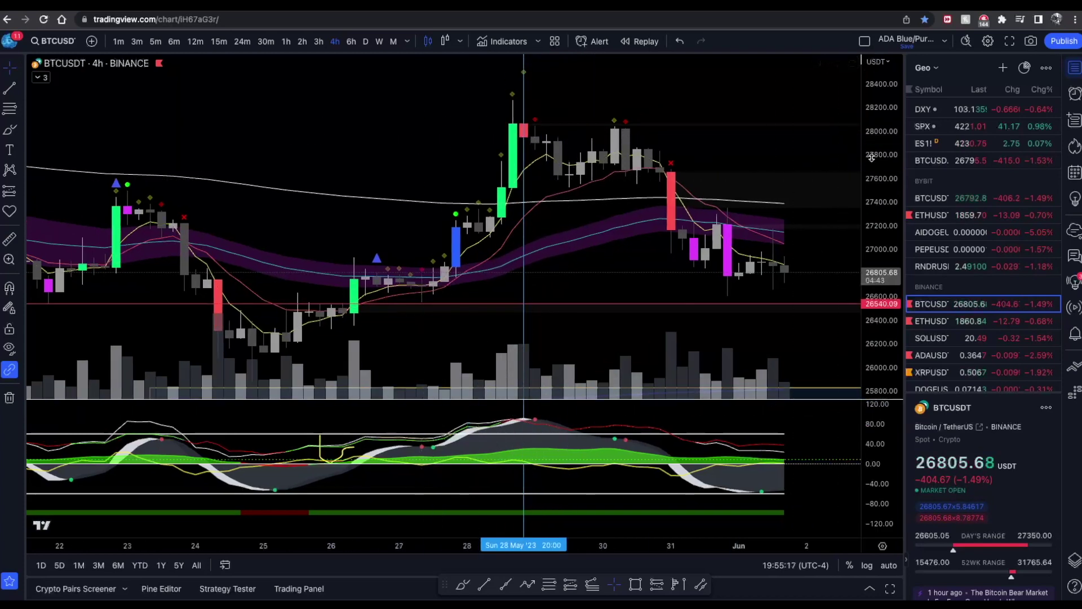
{"action": "left_click_drag", "start_coordinate": [879, 172], "coordinate": [879, 224]}
{"action": "scroll", "coordinate": [740, 163], "scroll_direction": "down", "scroll_amount": 3}
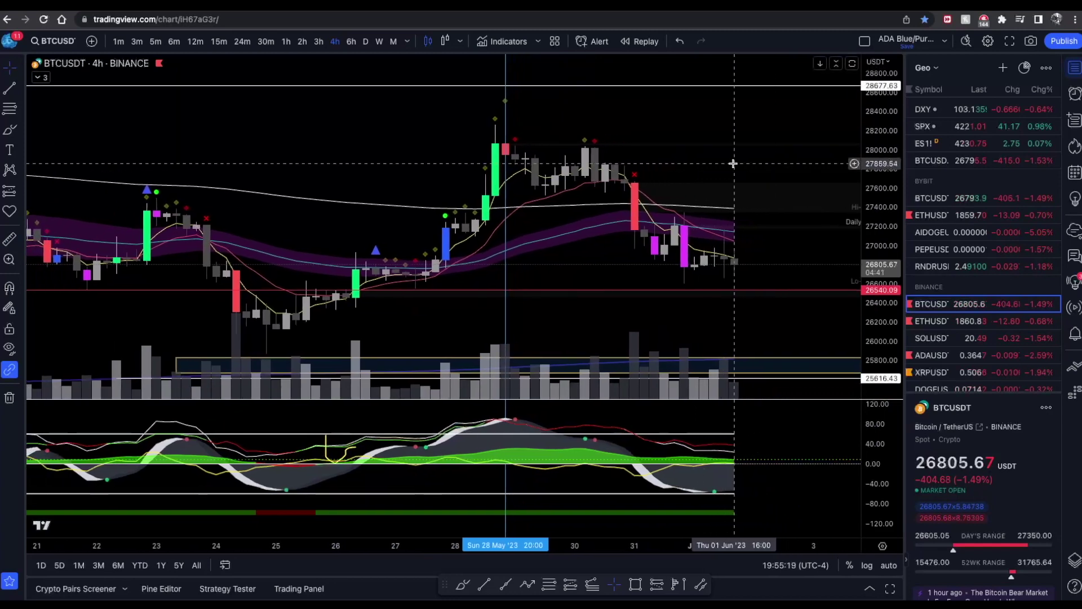
{"action": "scroll", "coordinate": [732, 163], "scroll_direction": "down", "scroll_amount": 1}
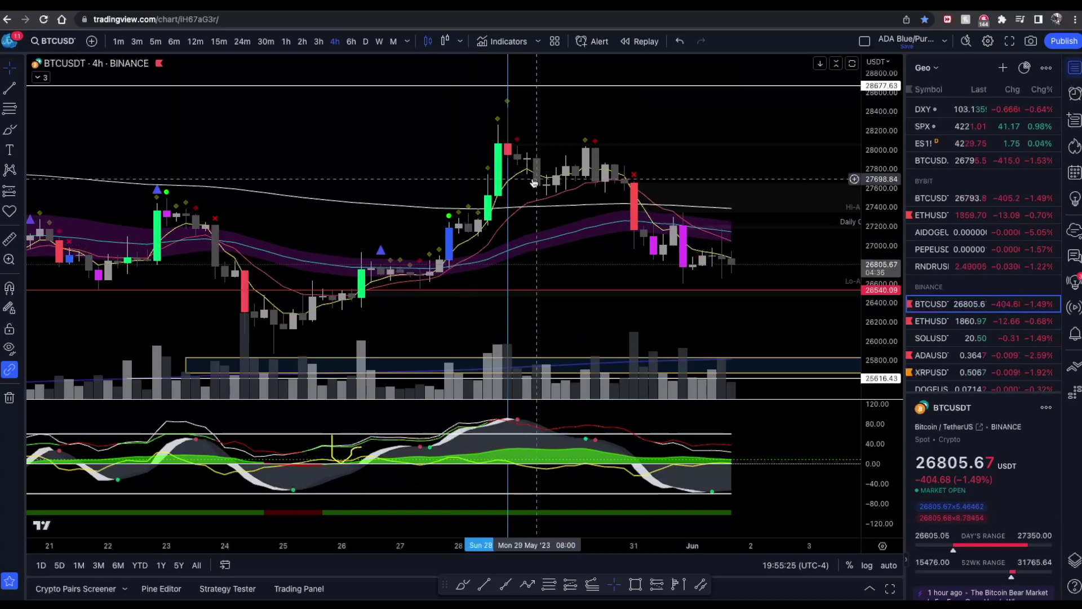
- Return to the 24-minute chart and compare price with the oscillator from 26 May through the locked 28 May line to 31 May
{"action": "left_click", "coordinate": [242, 41]}
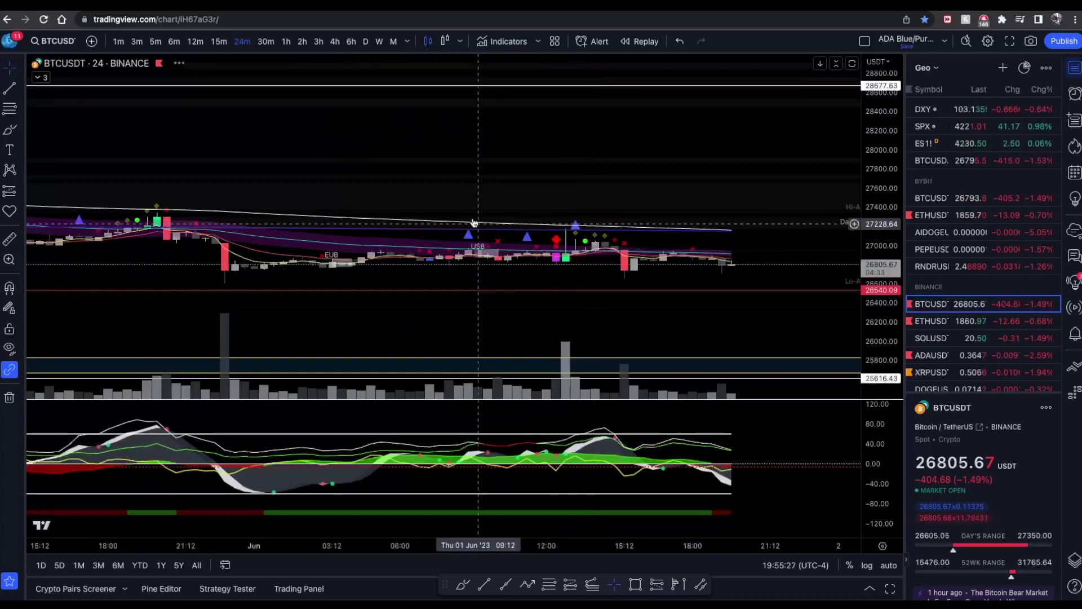
{"action": "scroll", "coordinate": [475, 219], "scroll_direction": "down", "scroll_amount": 10}
{"action": "scroll", "coordinate": [462, 225], "scroll_direction": "down", "scroll_amount": 1}
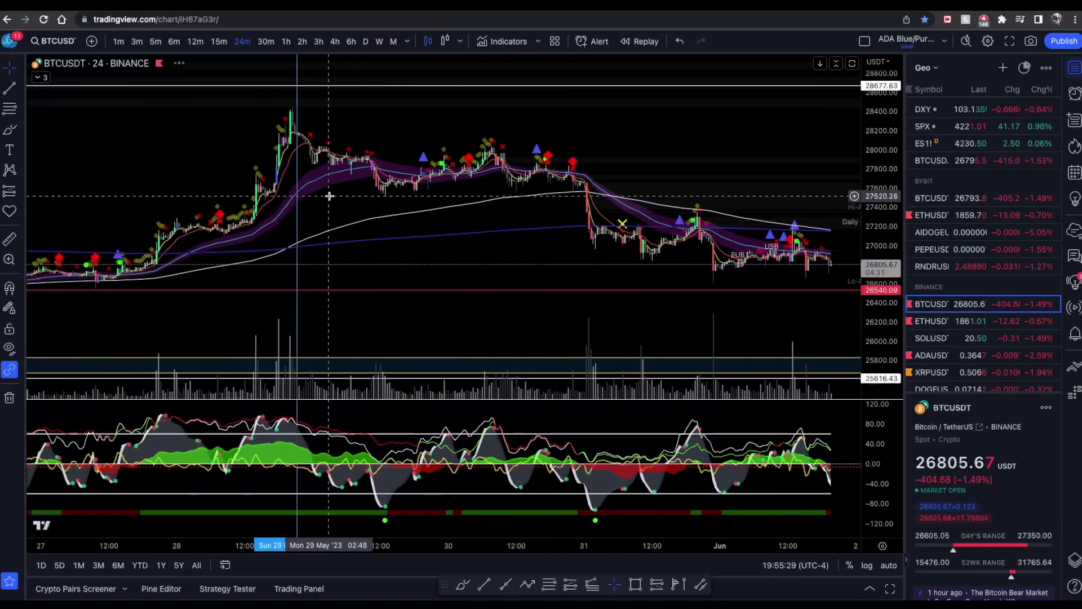
{"action": "left_click_drag", "start_coordinate": [329, 196], "coordinate": [417, 198]}
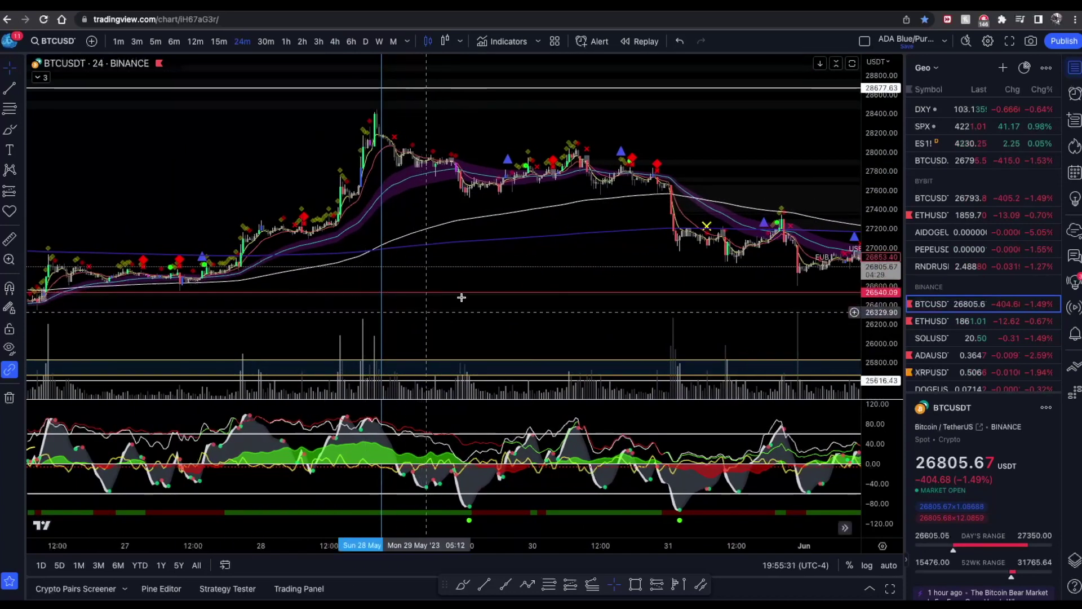
{"action": "scroll", "coordinate": [425, 309], "scroll_direction": "left", "scroll_amount": 4}
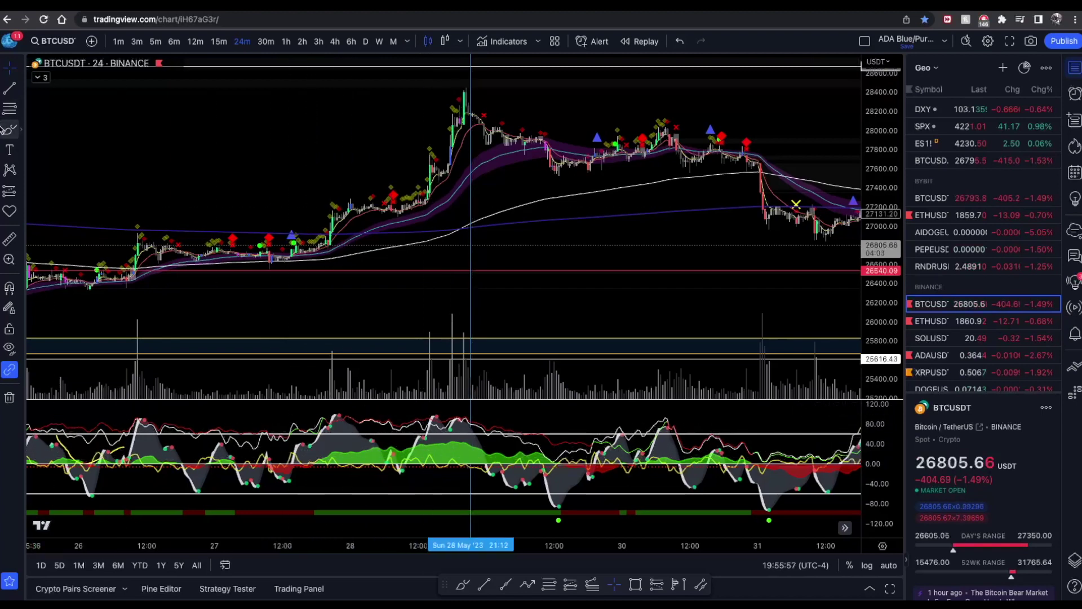
- Brush a small arc over the 28 May oscillator peak and a line across the price high, undoing the larger arcs and descending price stroke
{"action": "left_click", "coordinate": [9, 129]}
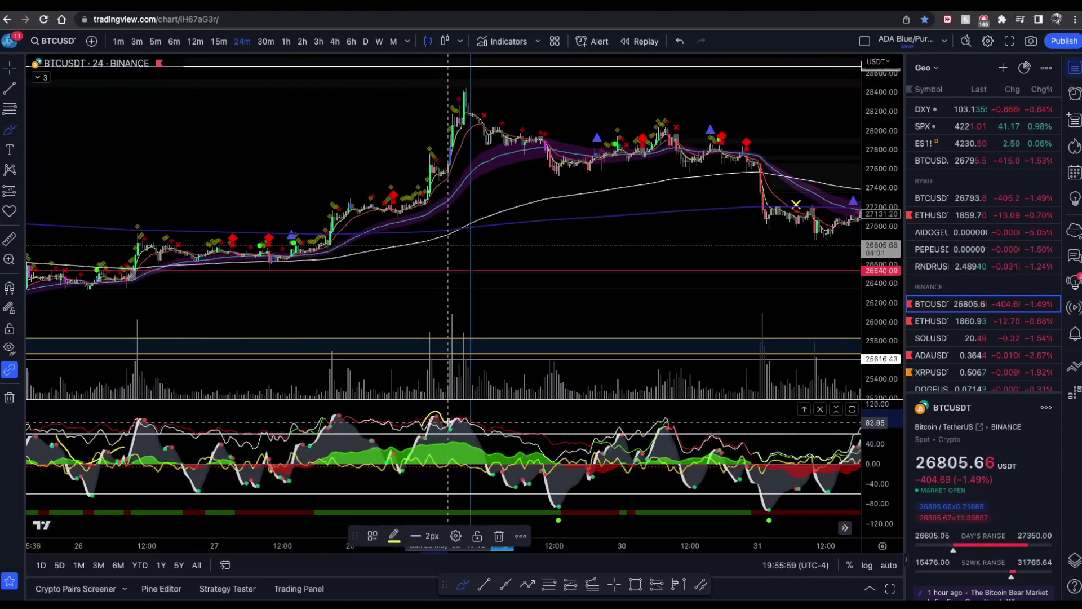
{"action": "mouse_move", "coordinate": [281, 448]}
{"action": "left_mouse_down"}
{"action": "mouse_move", "coordinate": [317, 401]}
{"action": "mouse_move", "coordinate": [400, 438]}
{"action": "left_mouse_up"}
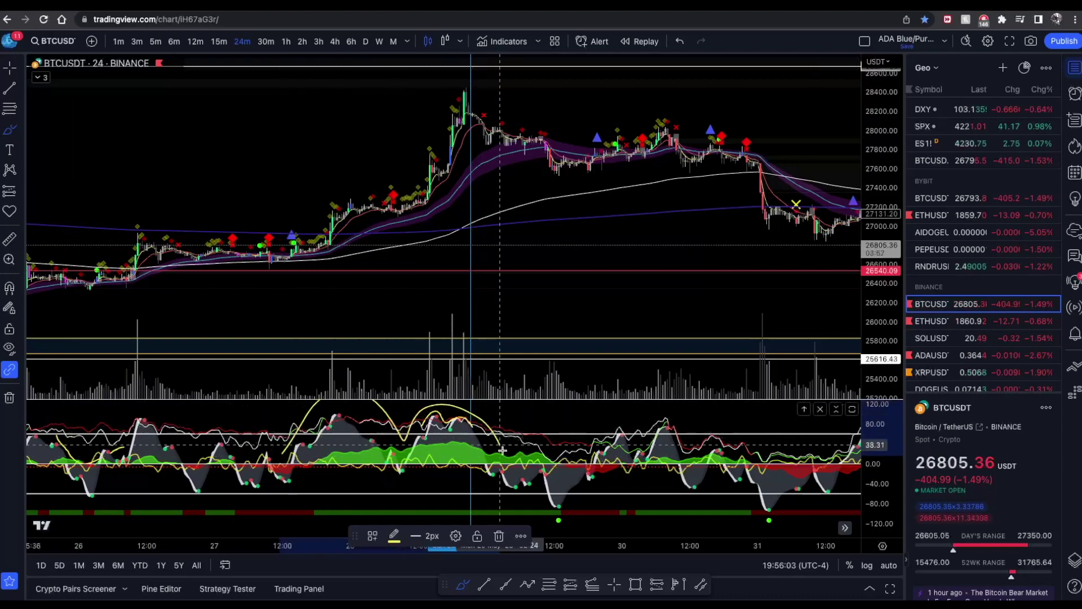
{"action": "key", "text": "ctrl+z"}
{"action": "left_click_drag", "start_coordinate": [483, 95], "coordinate": [425, 104]}
{"action": "left_click_drag", "start_coordinate": [429, 100], "coordinate": [522, 139]}
{"action": "key", "text": "ctrl+z"}
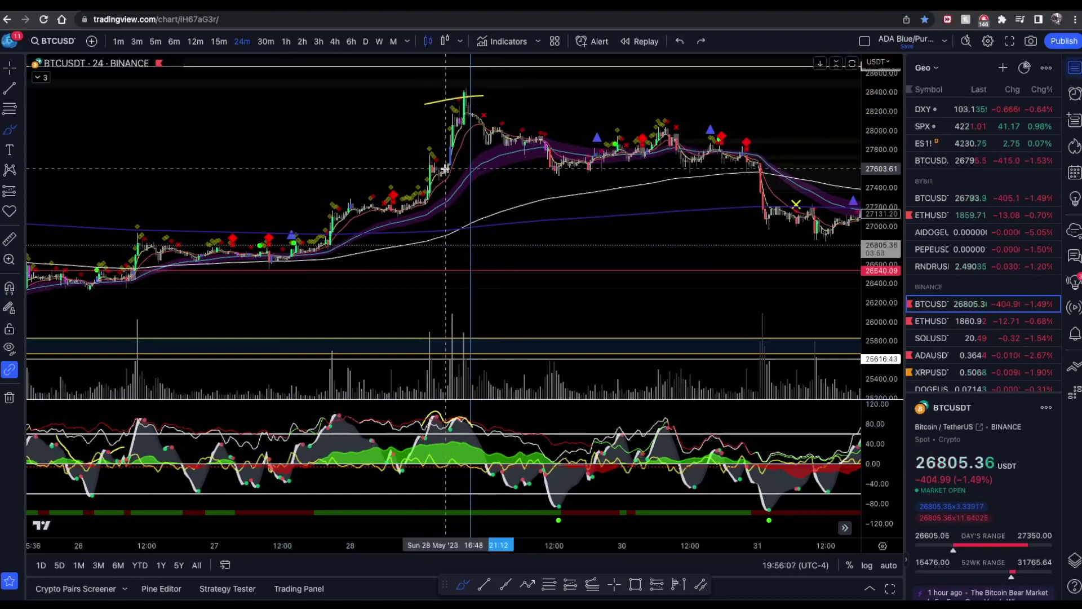
- Undo the brushed line across the 28 May price high and review the 24-minute chart from 22 May to 1 June
{"action": "key", "text": "ctrl+z"}
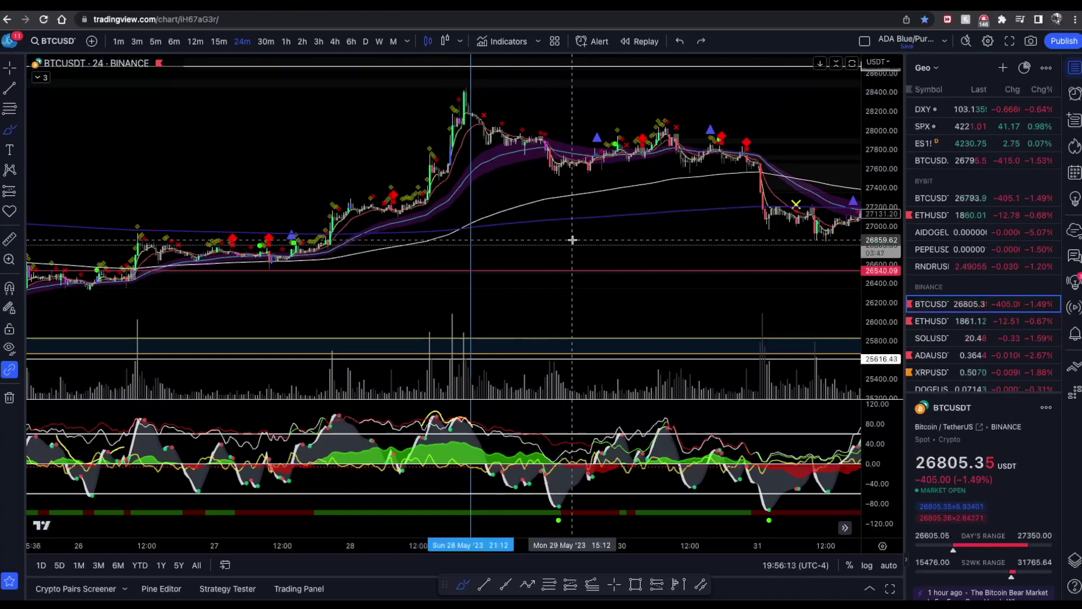
{"action": "scroll", "coordinate": [620, 206], "scroll_direction": "down", "scroll_amount": 5}
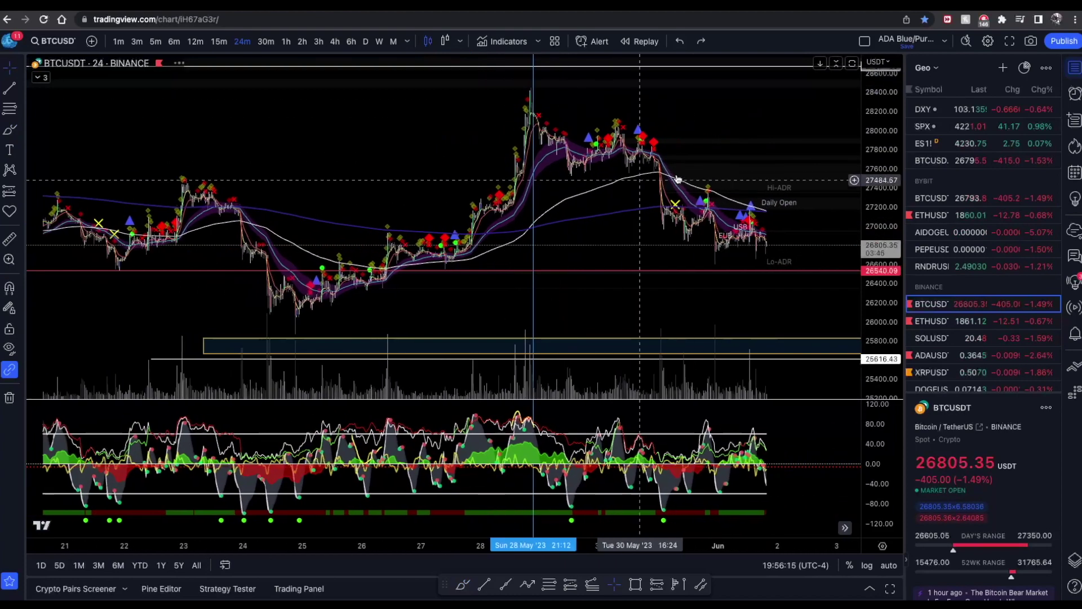
{"action": "left_click_drag", "start_coordinate": [883, 148], "coordinate": [883, 239]}
{"action": "left_click_drag", "start_coordinate": [786, 159], "coordinate": [728, 160]}
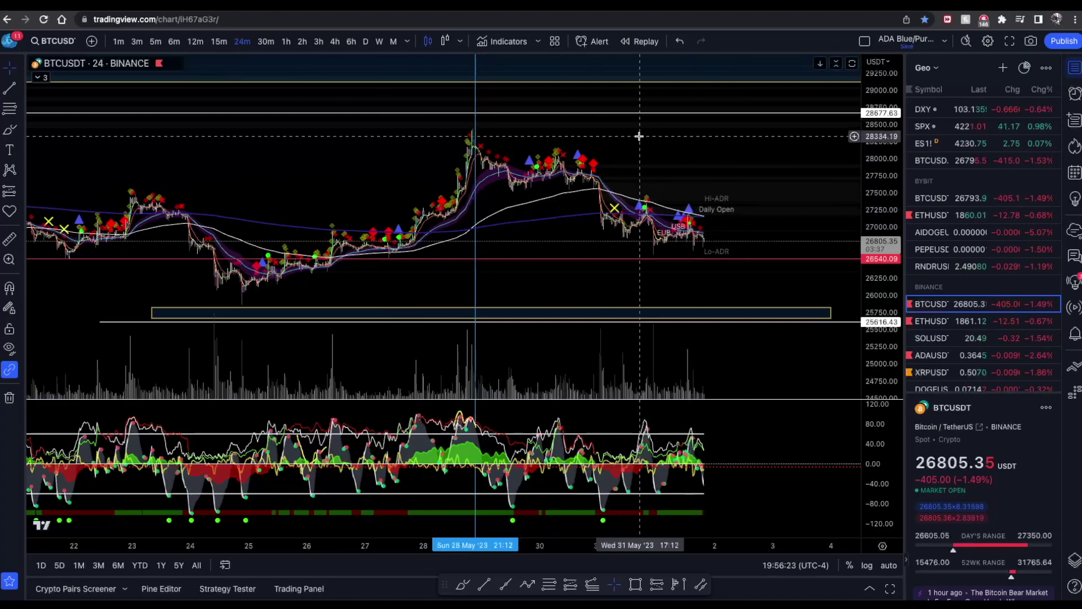
- Examine the 28 May oscillator peak on the 4-hour chart and compare it with price through 1 June on the 24-minute chart
{"action": "left_click", "coordinate": [335, 41]}
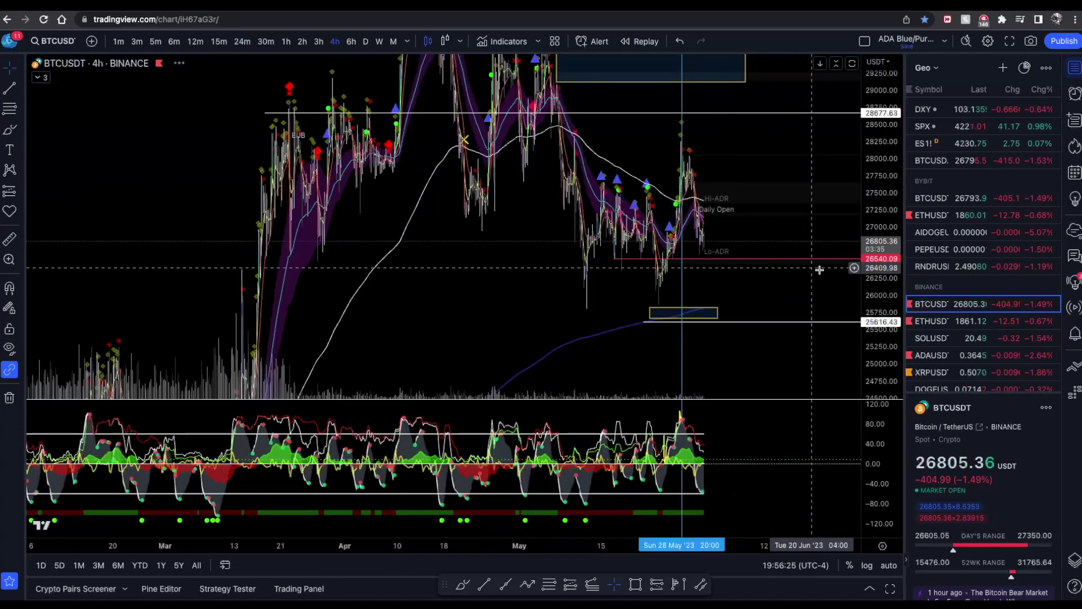
{"action": "scroll", "coordinate": [682, 245], "scroll_direction": "up", "scroll_amount": 5}
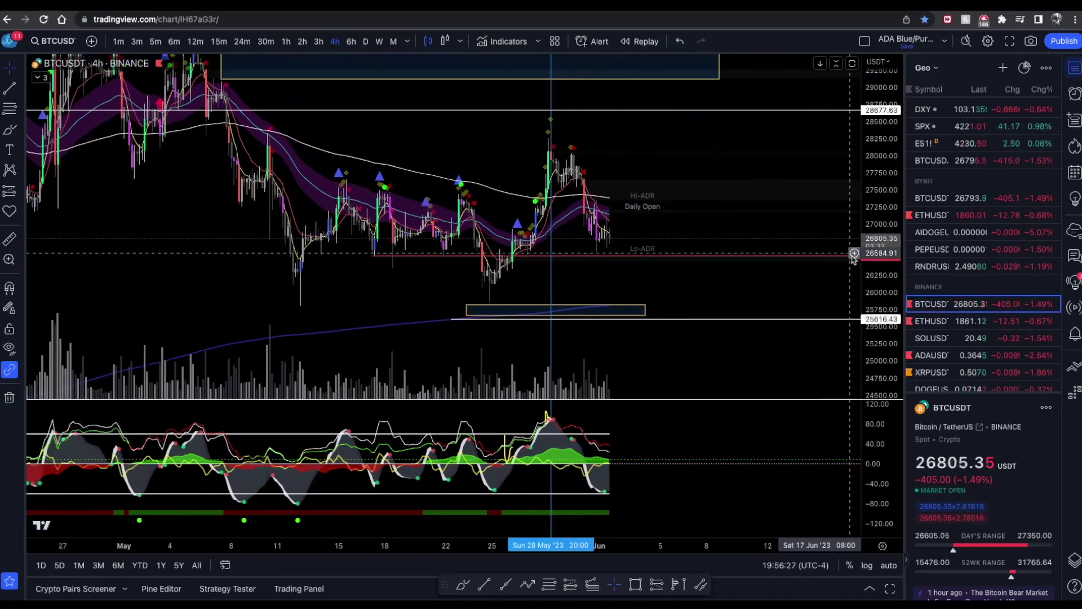
{"action": "left_click_drag", "start_coordinate": [720, 215], "coordinate": [778, 203]}
{"action": "scroll", "coordinate": [633, 212], "scroll_direction": "up", "scroll_amount": 5}
{"action": "left_click_drag", "start_coordinate": [508, 214], "coordinate": [614, 207]}
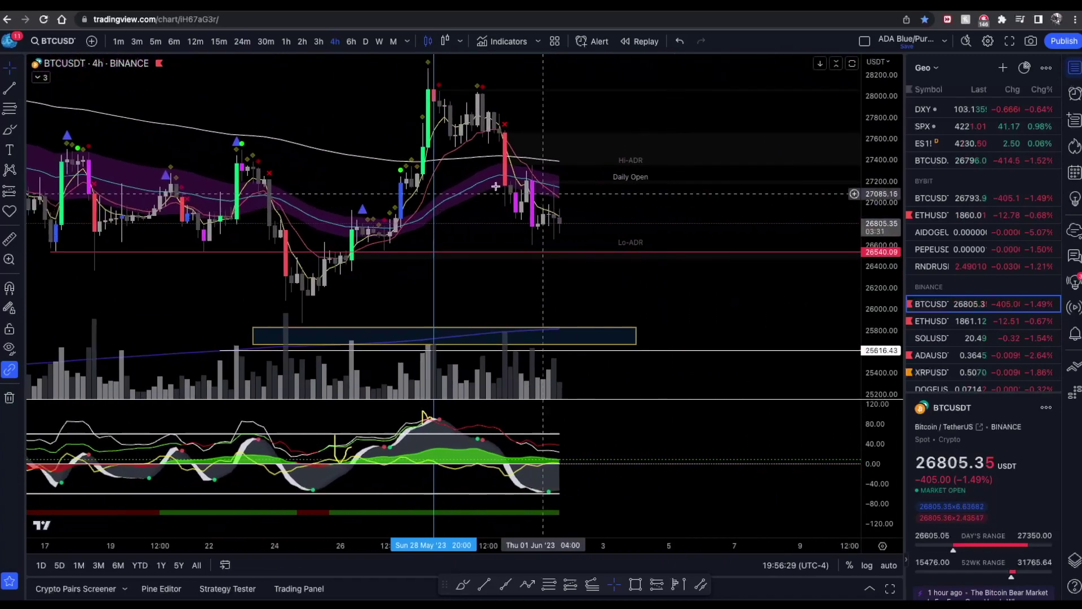
{"action": "scroll", "coordinate": [675, 199], "scroll_direction": "down", "scroll_amount": 2}
{"action": "left_click_drag", "start_coordinate": [877, 187], "coordinate": [877, 234]}
{"action": "left_click_drag", "start_coordinate": [734, 162], "coordinate": [755, 191]}
{"action": "left_click", "coordinate": [242, 42]}
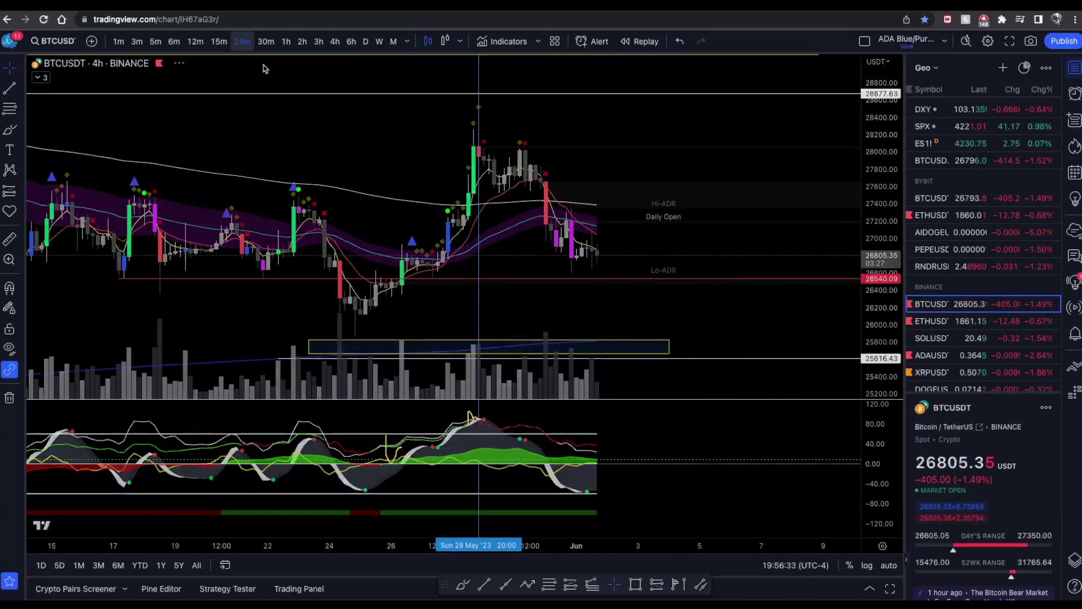
{"action": "scroll", "coordinate": [569, 246], "scroll_direction": "down", "scroll_amount": 3}
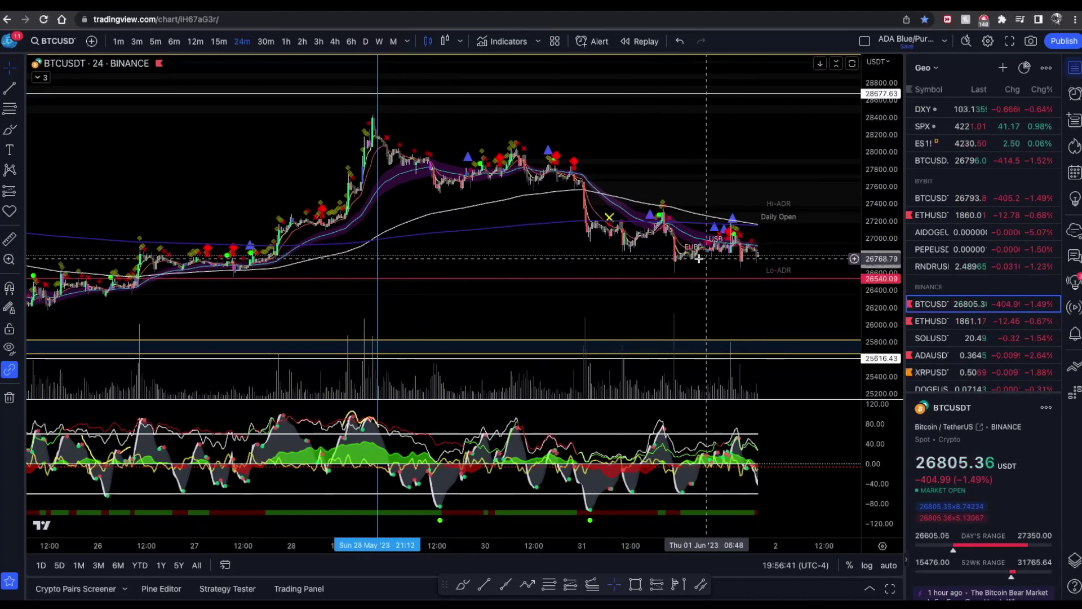
- Review the 4-hour price swings and oscillator waves from April to 1 June around the locked 28 May line
{"action": "left_click", "coordinate": [335, 41]}
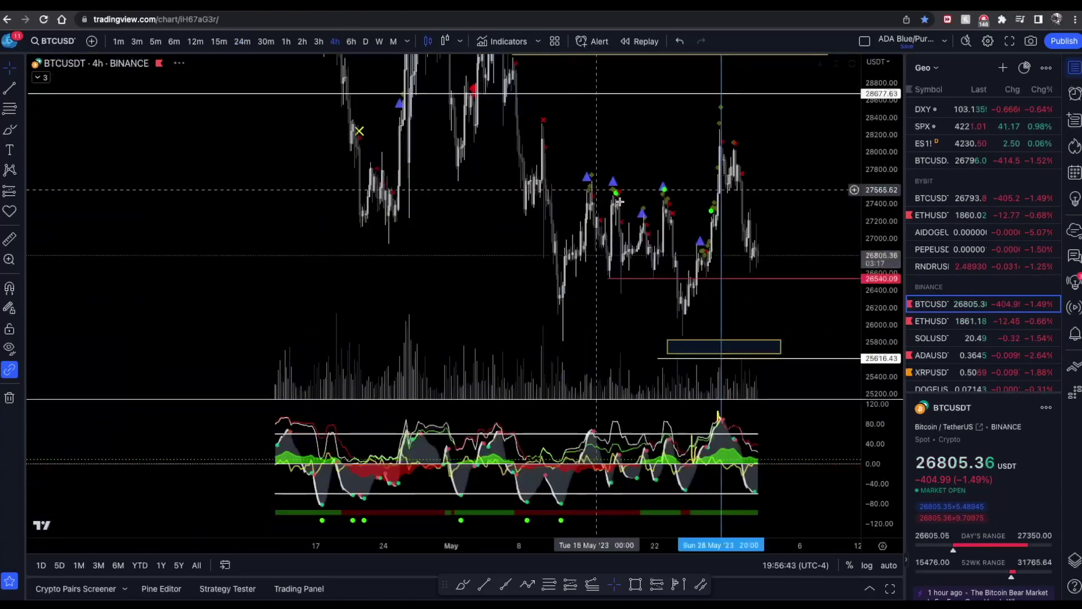
{"action": "scroll", "coordinate": [751, 259], "scroll_direction": "down", "scroll_amount": 2}
{"action": "left_click_drag", "start_coordinate": [823, 261], "coordinate": [768, 245]}
{"action": "left_click_drag", "start_coordinate": [880, 217], "coordinate": [879, 262]}
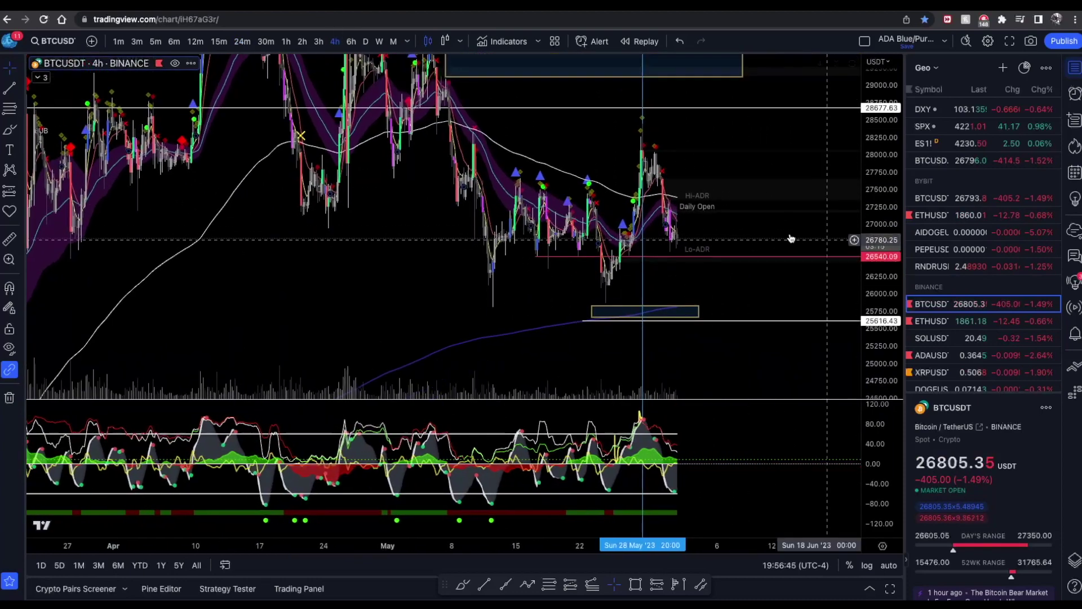
{"action": "scroll", "coordinate": [770, 221], "scroll_direction": "left", "scroll_amount": 1}
{"action": "scroll", "coordinate": [769, 221], "scroll_direction": "up", "scroll_amount": 5}
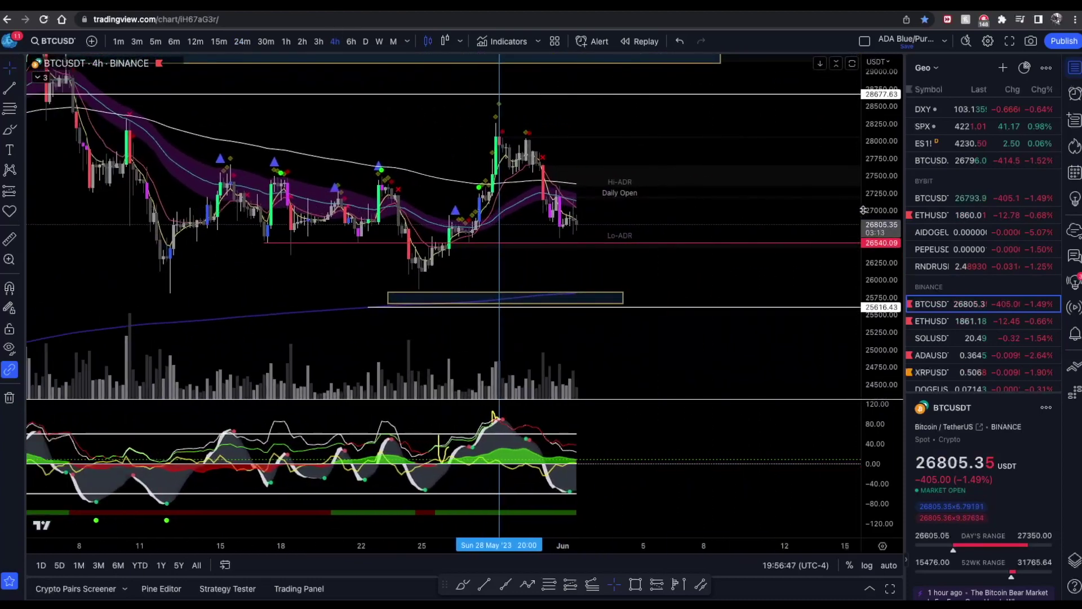
{"action": "scroll", "coordinate": [693, 217], "scroll_direction": "left", "scroll_amount": 3}
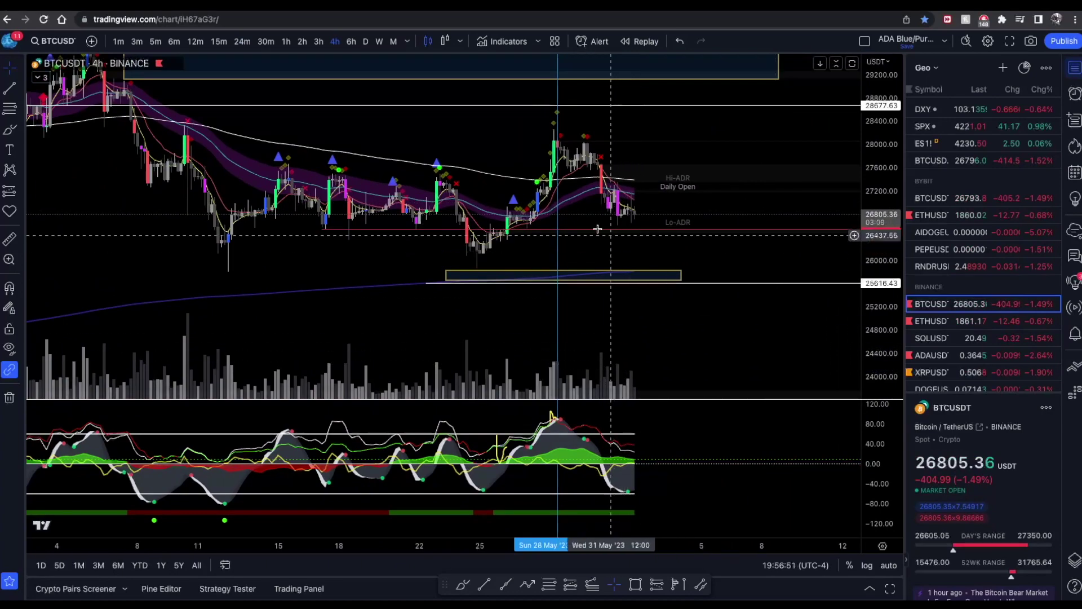
{"action": "left_click_drag", "start_coordinate": [649, 303], "coordinate": [643, 246]}
{"action": "scroll", "coordinate": [643, 247], "scroll_direction": "down", "scroll_amount": 3}
{"action": "scroll", "coordinate": [643, 247], "scroll_direction": "down", "scroll_amount": 3}
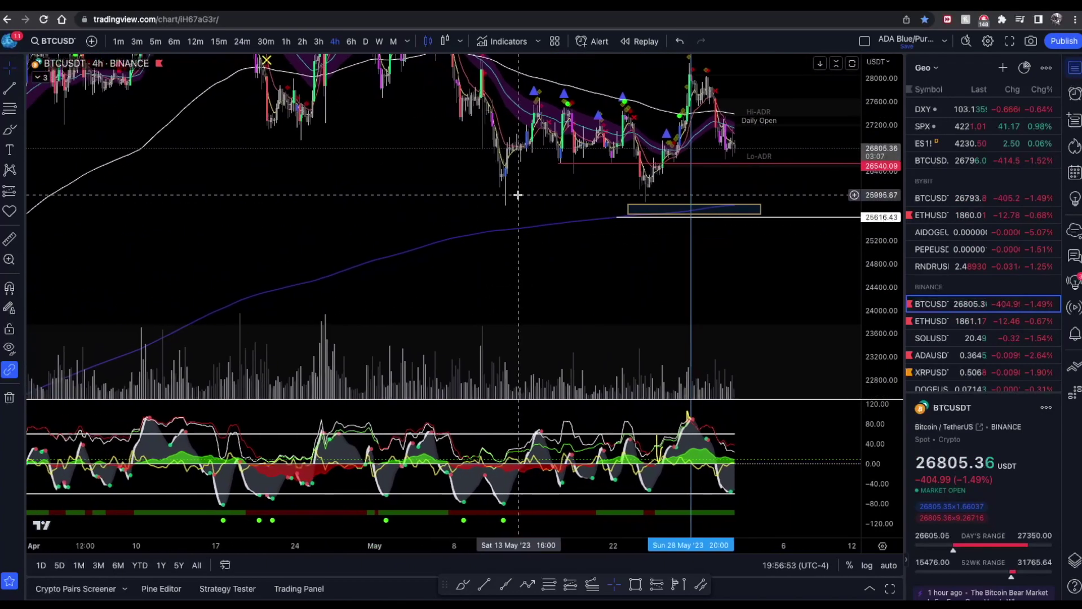
- Brush a target box from about 23,800 down to 20,500 in June on the 4-hour chart, with a descending curve from current price into it
{"action": "left_click_drag", "start_coordinate": [884, 148], "coordinate": [884, 202]}
{"action": "left_click_drag", "start_coordinate": [673, 159], "coordinate": [601, 137]}
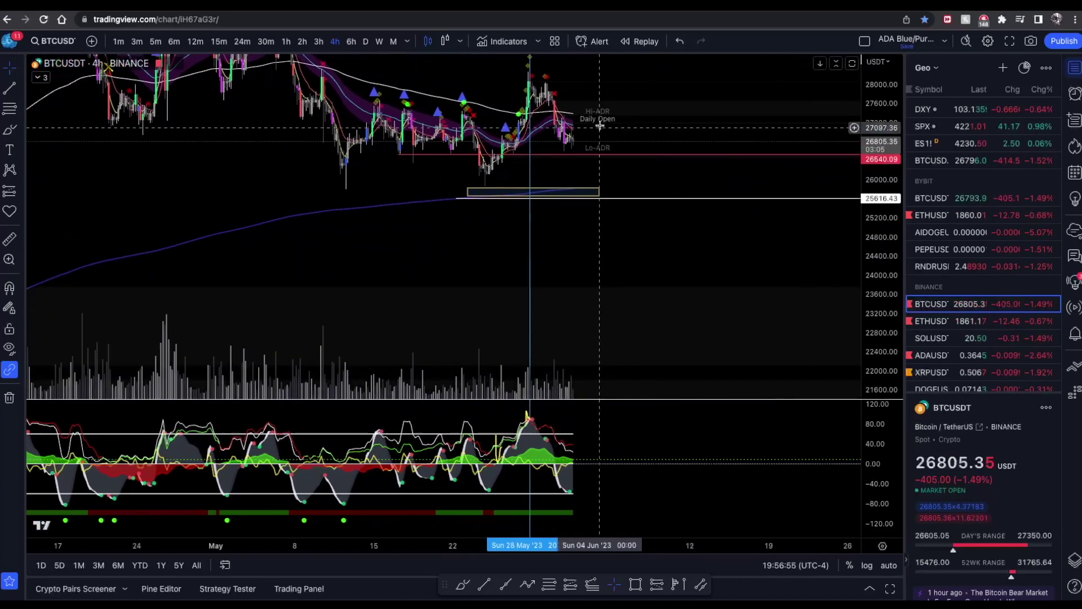
{"action": "left_click_drag", "start_coordinate": [620, 258], "coordinate": [620, 194]}
{"action": "left_click_drag", "start_coordinate": [890, 218], "coordinate": [891, 304]}
{"action": "left_click_drag", "start_coordinate": [732, 200], "coordinate": [670, 197]}
{"action": "left_click", "coordinate": [9, 129]}
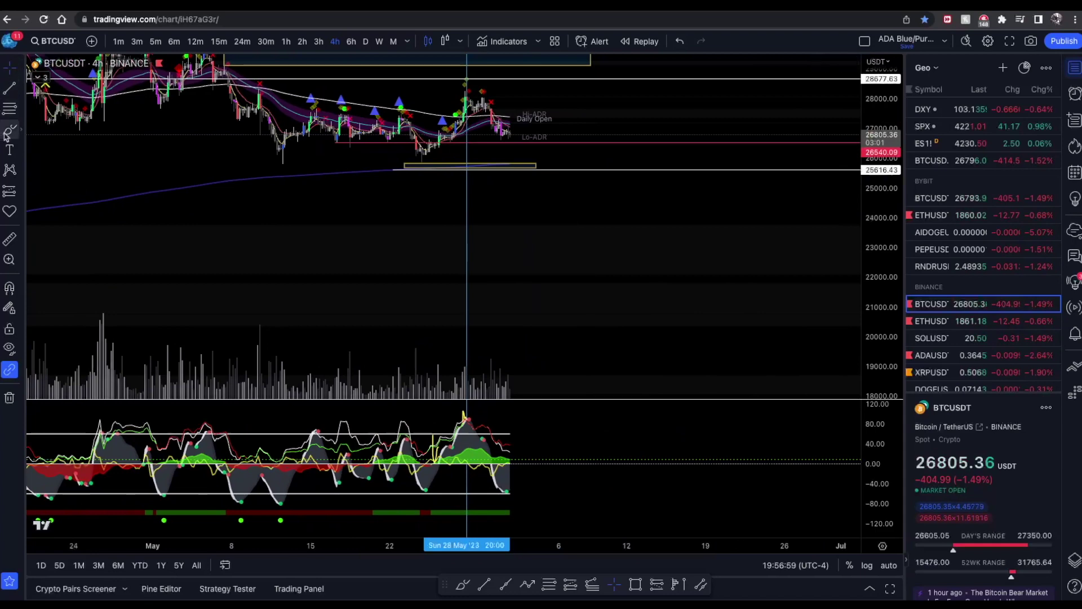
{"action": "mouse_move", "coordinate": [540, 224]}
{"action": "left_mouse_down"}
{"action": "mouse_move", "coordinate": [676, 223]}
{"action": "mouse_move", "coordinate": [687, 319]}
{"action": "mouse_move", "coordinate": [539, 325]}
{"action": "mouse_move", "coordinate": [534, 230]}
{"action": "mouse_move", "coordinate": [589, 223]}
{"action": "left_mouse_up"}
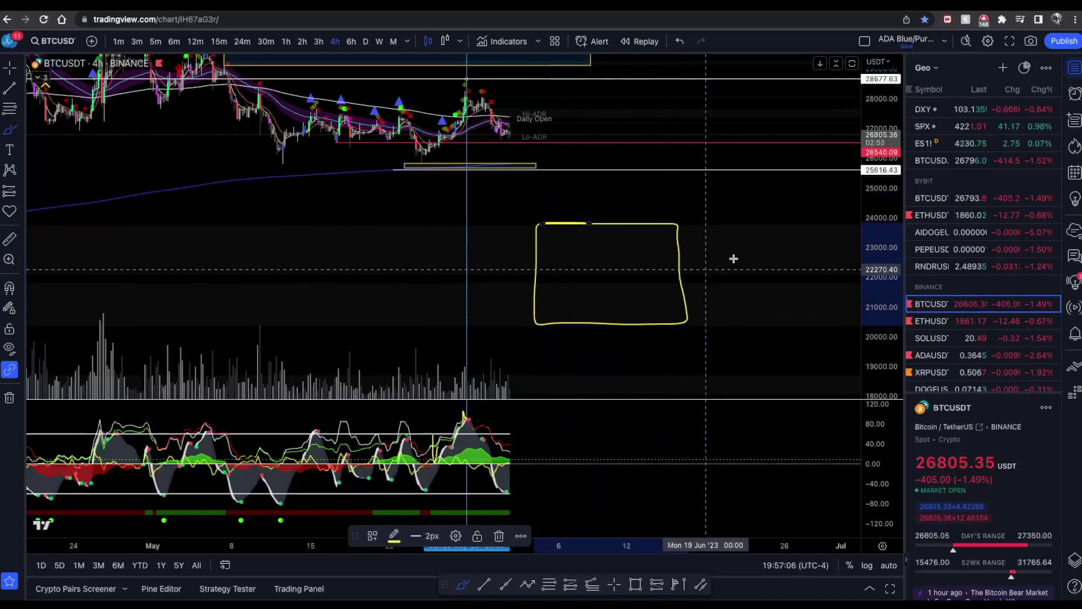
{"action": "left_click_drag", "start_coordinate": [516, 144], "coordinate": [579, 266]}
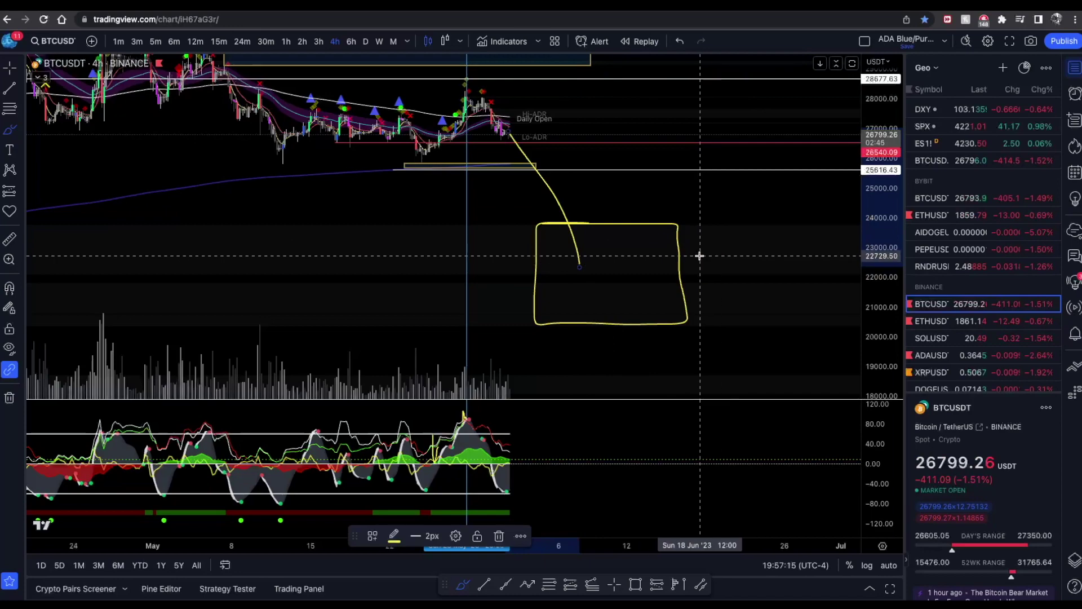
- Undo the brushed target box and the descending curve on the 4-hour chart
{"action": "scroll", "coordinate": [700, 255], "scroll_direction": "down", "scroll_amount": 5}
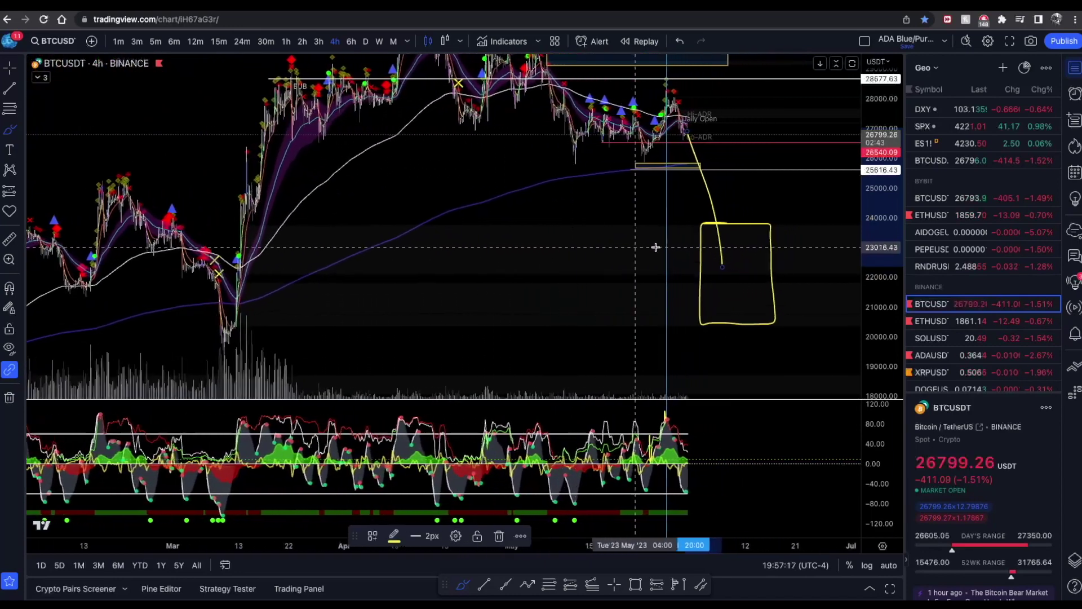
{"action": "scroll", "coordinate": [720, 244], "scroll_direction": "up", "scroll_amount": 3}
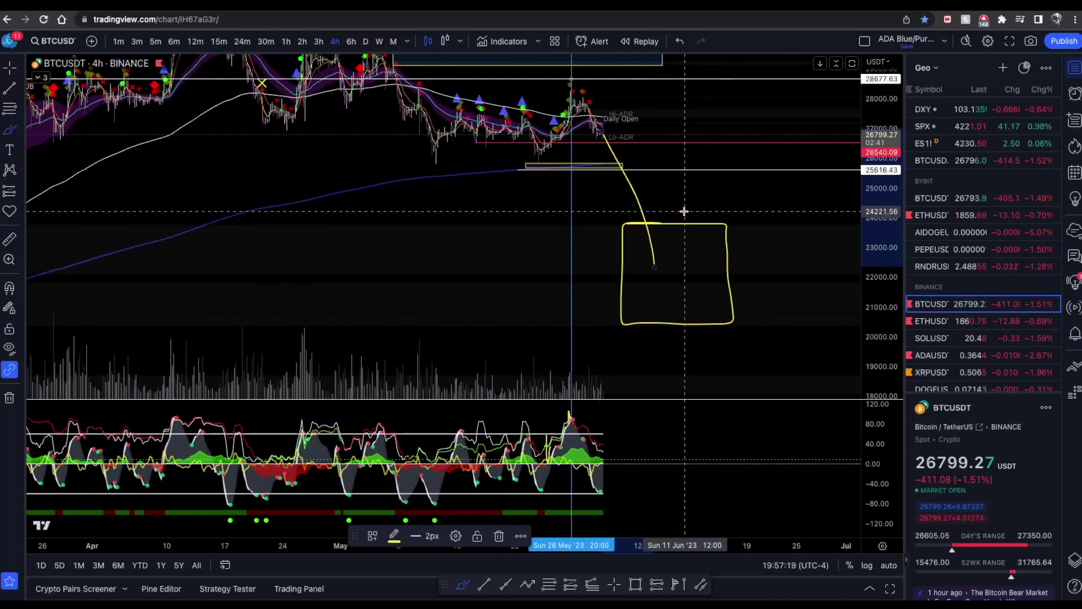
{"action": "key", "text": "ctrl+z"}
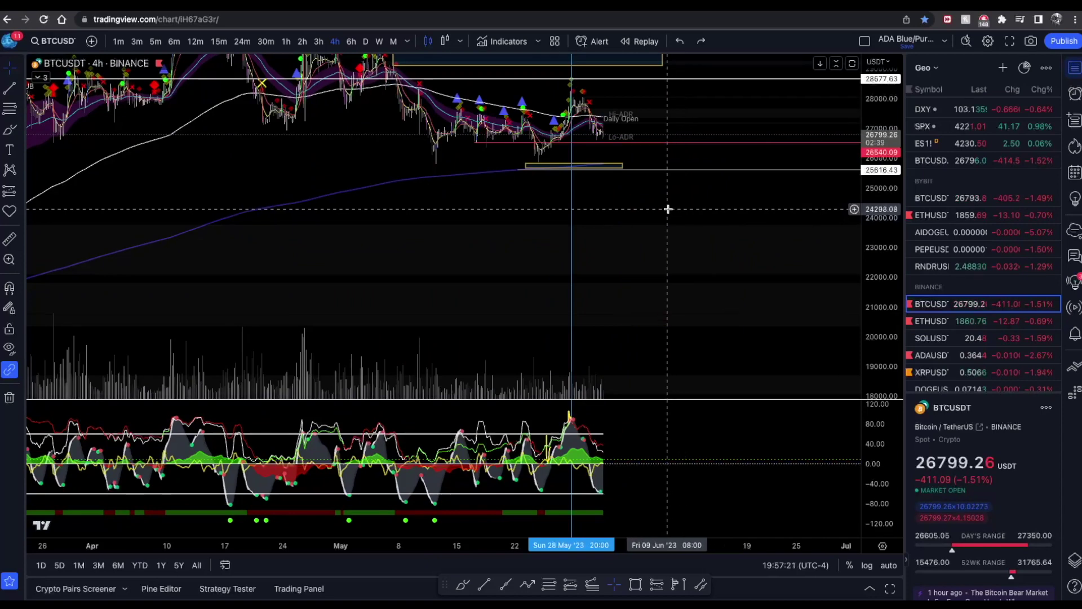
- Examine the 4-hour price and oscillator from May to 1 June, comparing the 28 May peak with the decline that follows it
{"action": "left_click_drag", "start_coordinate": [660, 210], "coordinate": [576, 217]}
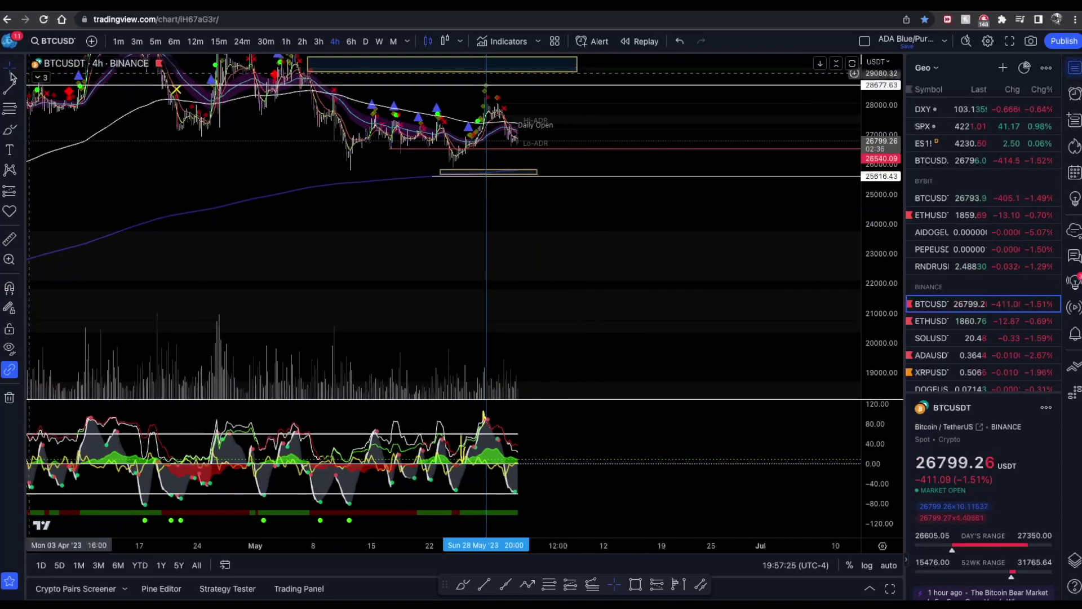
{"action": "left_click_drag", "start_coordinate": [573, 207], "coordinate": [647, 205]}
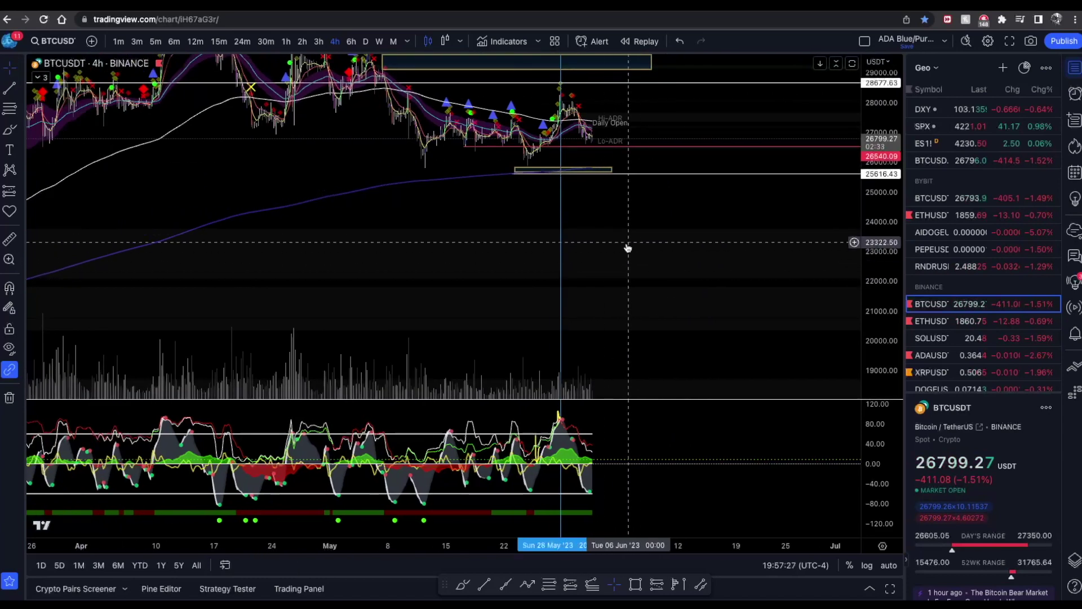
{"action": "scroll", "coordinate": [670, 217], "scroll_direction": "left", "scroll_amount": 2}
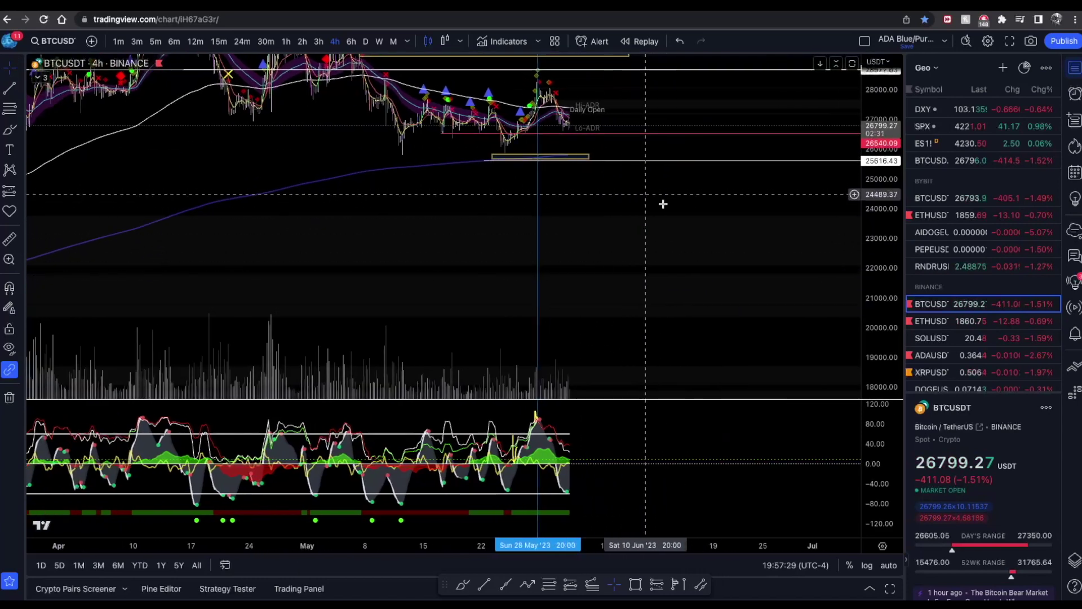
{"action": "scroll", "coordinate": [645, 193], "scroll_direction": "left", "scroll_amount": 2}
{"action": "scroll", "coordinate": [797, 252], "scroll_direction": "up", "scroll_amount": 5}
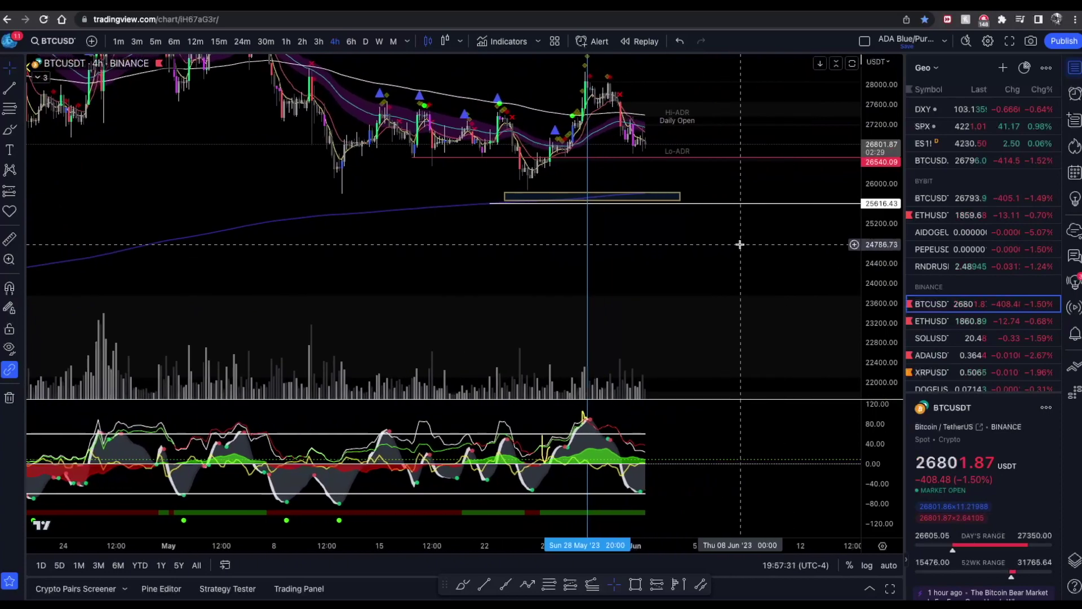
{"action": "scroll", "coordinate": [725, 229], "scroll_direction": "left", "scroll_amount": 4}
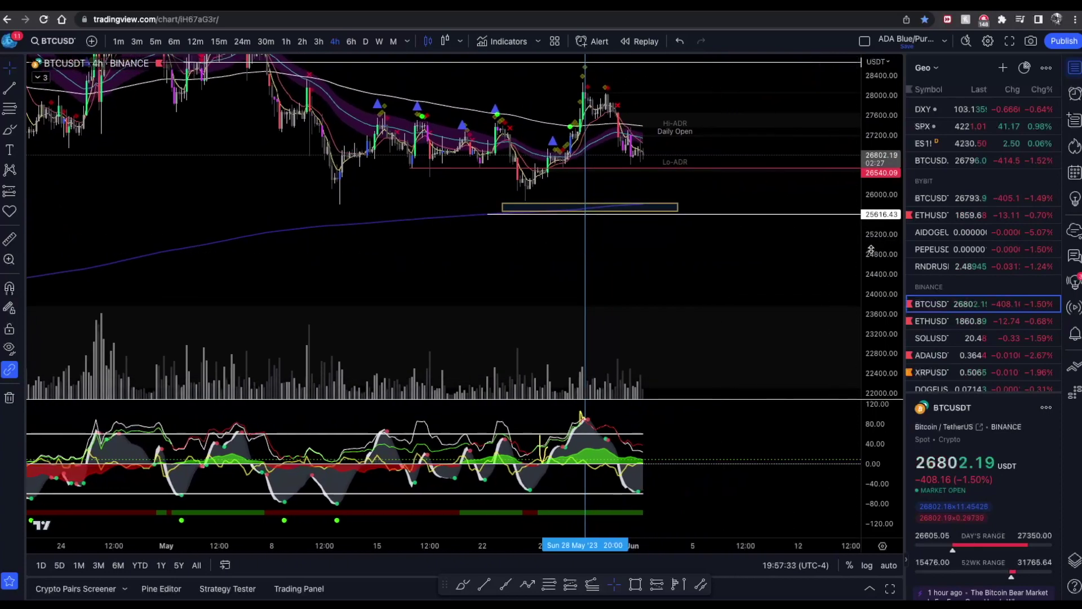
{"action": "scroll", "coordinate": [808, 201], "scroll_direction": "up", "scroll_amount": 5}
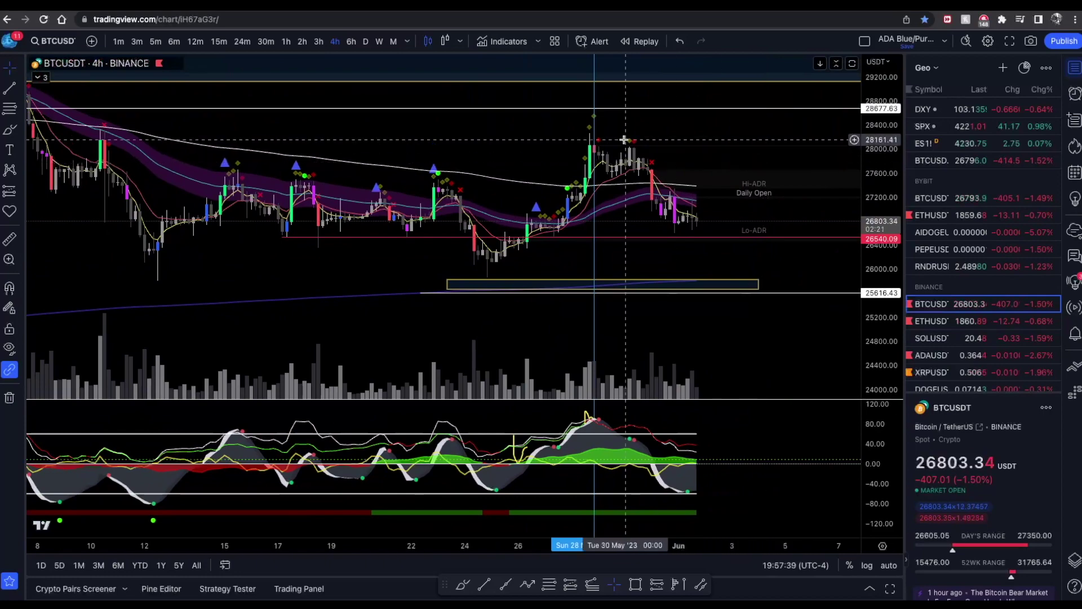
{"action": "scroll", "coordinate": [717, 168], "scroll_direction": "down", "scroll_amount": 3}
{"action": "scroll", "coordinate": [716, 168], "scroll_direction": "down", "scroll_amount": 4}
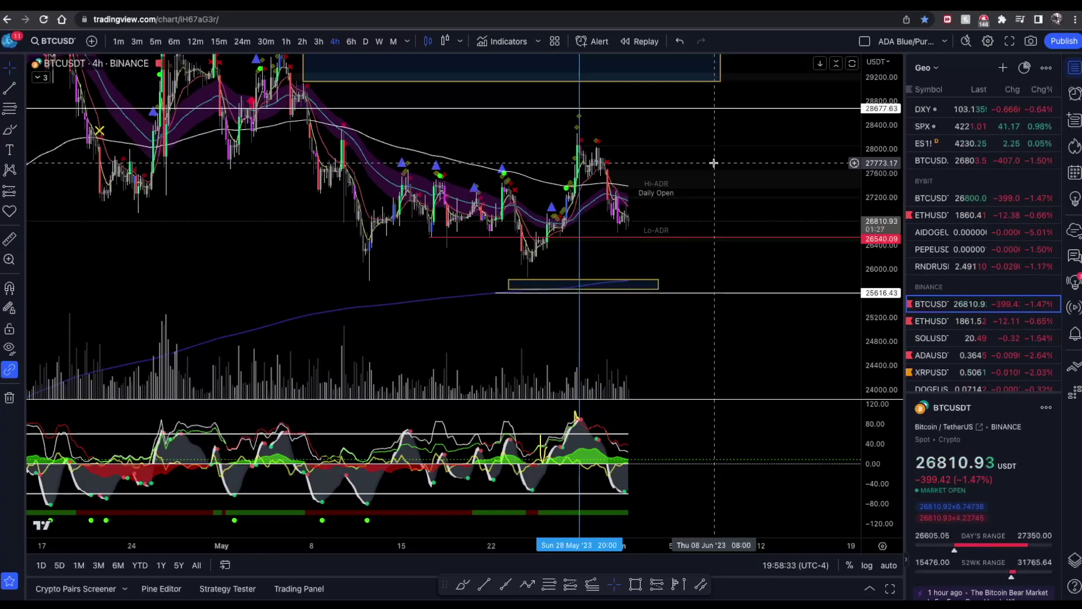
{"action": "left_click_drag", "start_coordinate": [428, 123], "coordinate": [521, 196]}
{"action": "left_click_drag", "start_coordinate": [275, 83], "coordinate": [204, 75]}
{"action": "left_click_drag", "start_coordinate": [709, 208], "coordinate": [553, 160]}
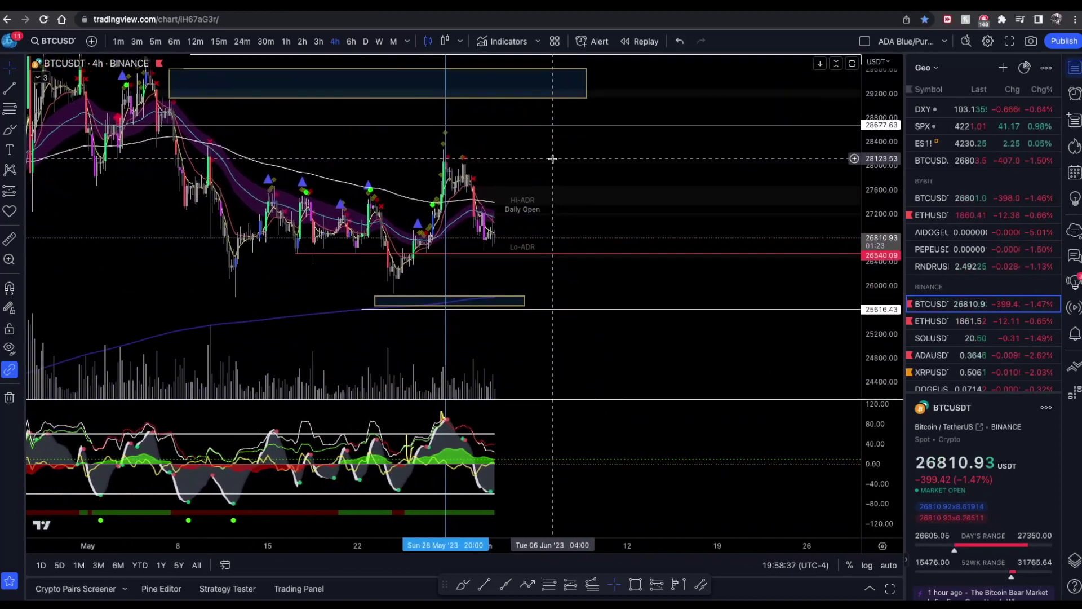
- On the 24-minute chart, measure the price drop from near the 28 May high to the 1 June price
{"action": "left_click", "coordinate": [242, 41]}
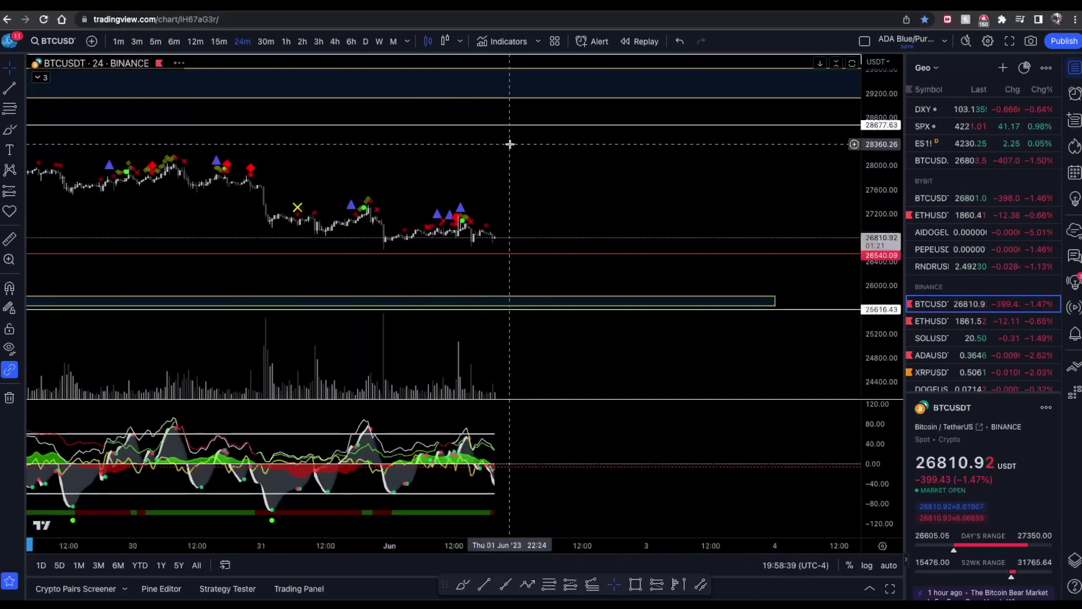
{"action": "scroll", "coordinate": [539, 179], "scroll_direction": "down", "scroll_amount": 5}
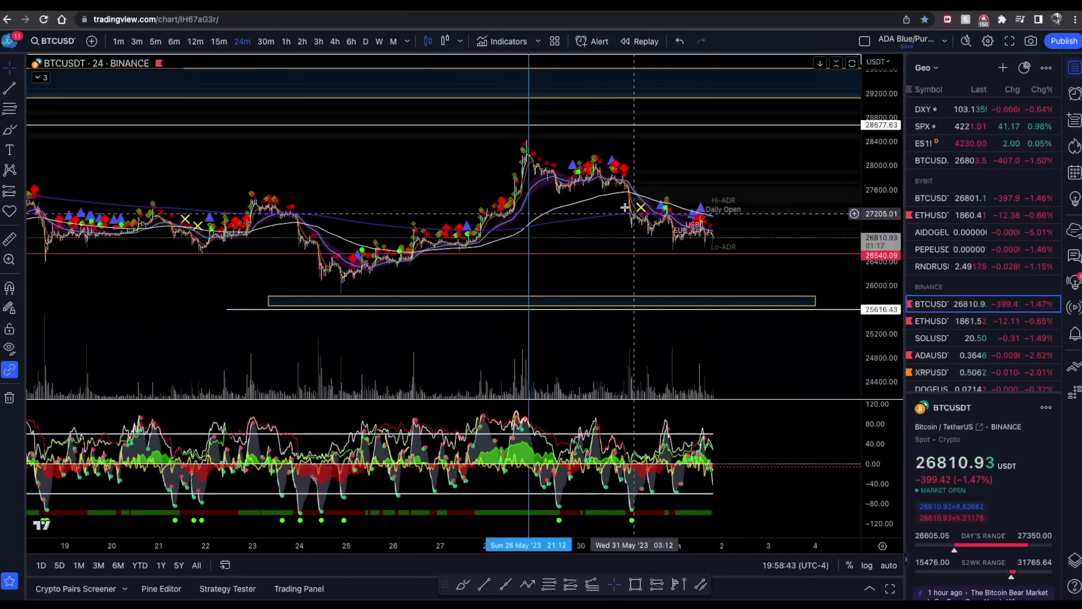
{"action": "scroll", "coordinate": [648, 222], "scroll_direction": "up", "scroll_amount": 4}
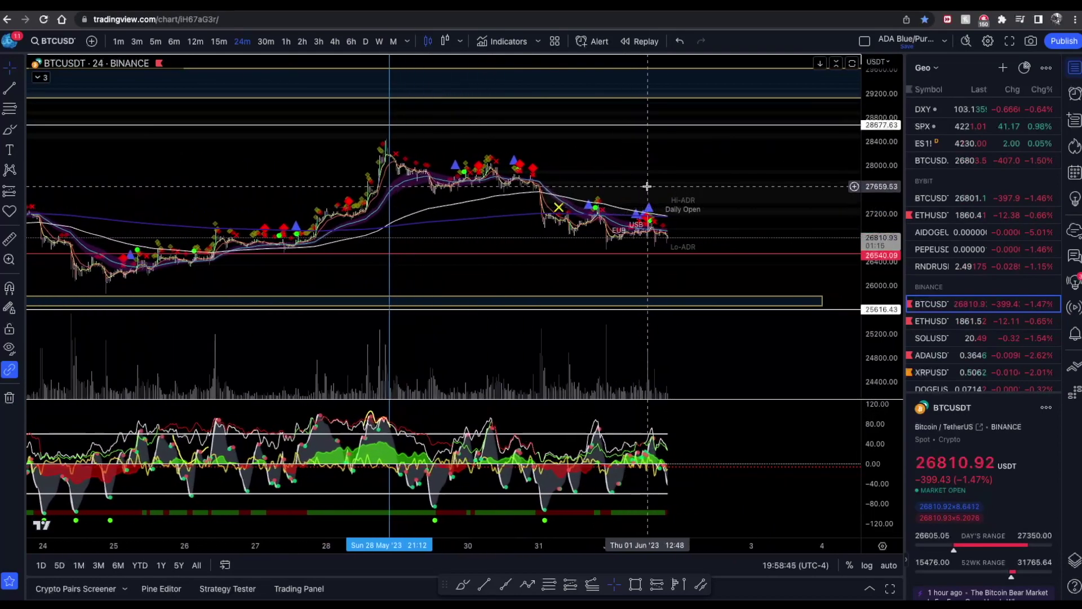
{"action": "left_click_drag", "start_coordinate": [646, 186], "coordinate": [515, 170]}
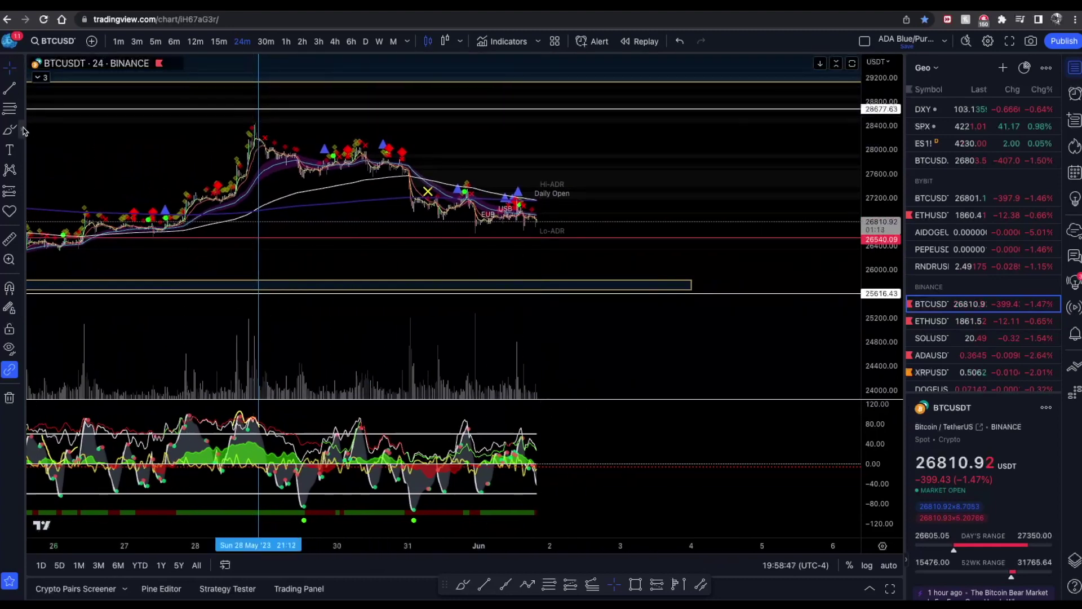
{"action": "left_click", "coordinate": [261, 147]}
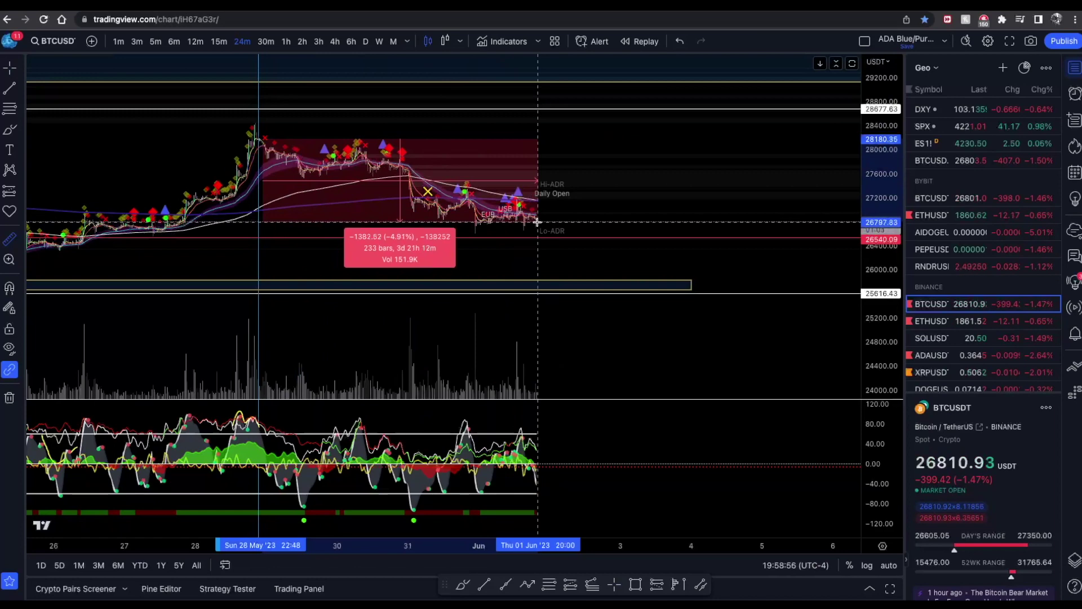
{"action": "left_click", "coordinate": [537, 226]}
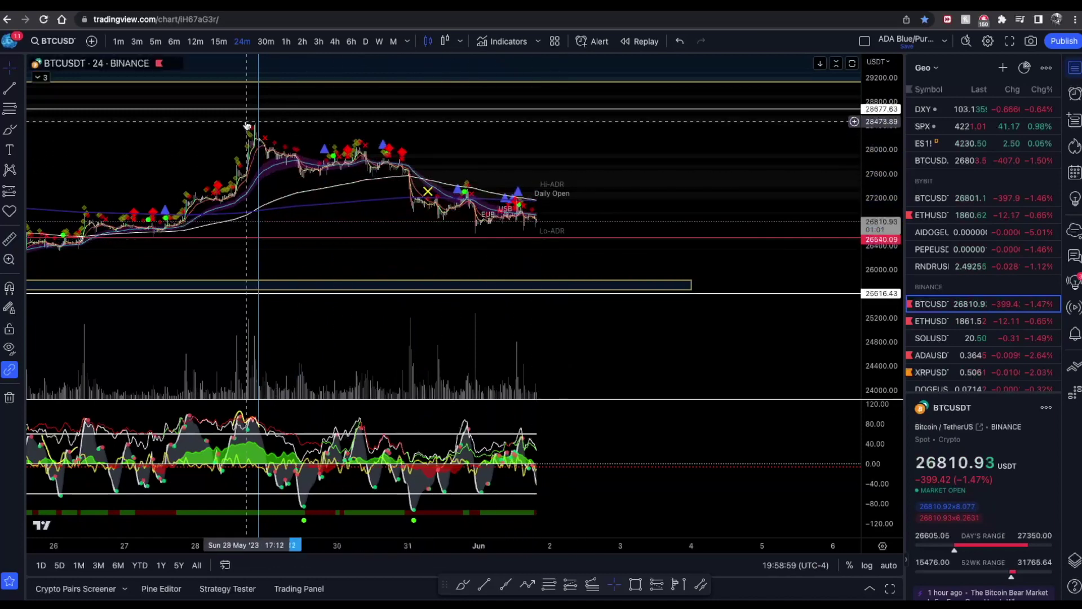
- Examine the 24-minute price and oscillator from late May to 1 June against the support zone just above 25,616.43
{"action": "left_click_drag", "start_coordinate": [559, 151], "coordinate": [521, 115]}
{"action": "left_click_drag", "start_coordinate": [618, 212], "coordinate": [561, 149]}
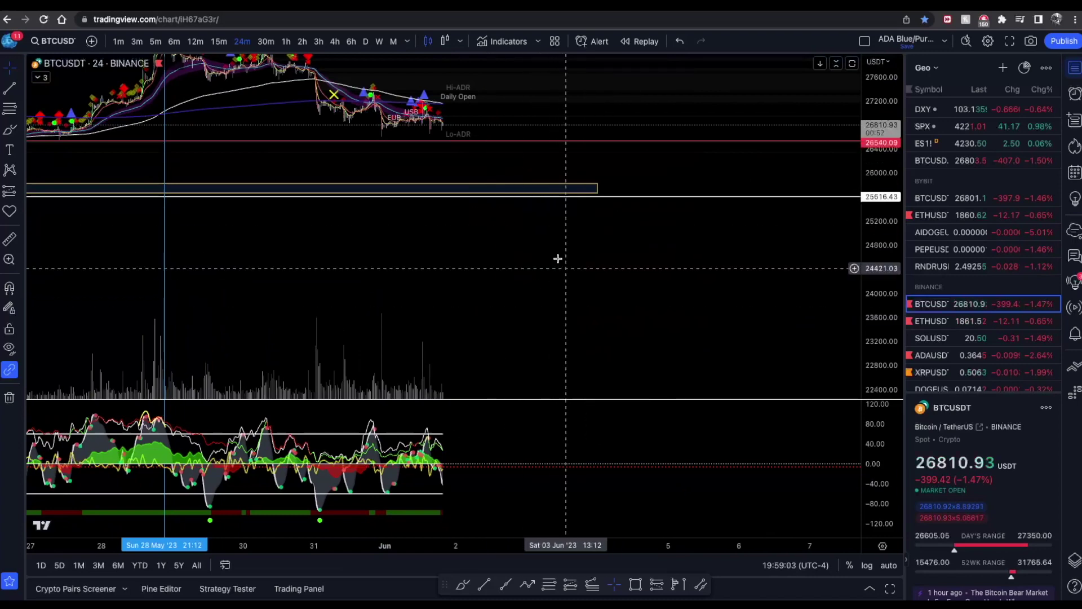
{"action": "scroll", "coordinate": [609, 179], "scroll_direction": "down", "scroll_amount": 4}
{"action": "left_click_drag", "start_coordinate": [574, 168], "coordinate": [635, 196]}
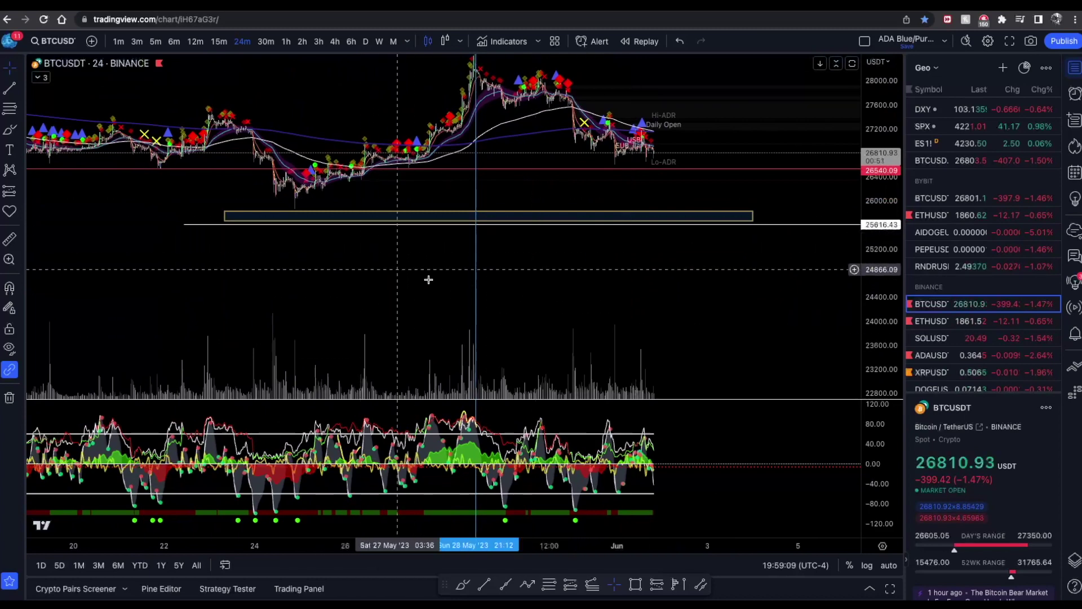
{"action": "scroll", "coordinate": [618, 246], "scroll_direction": "up", "scroll_amount": 5}
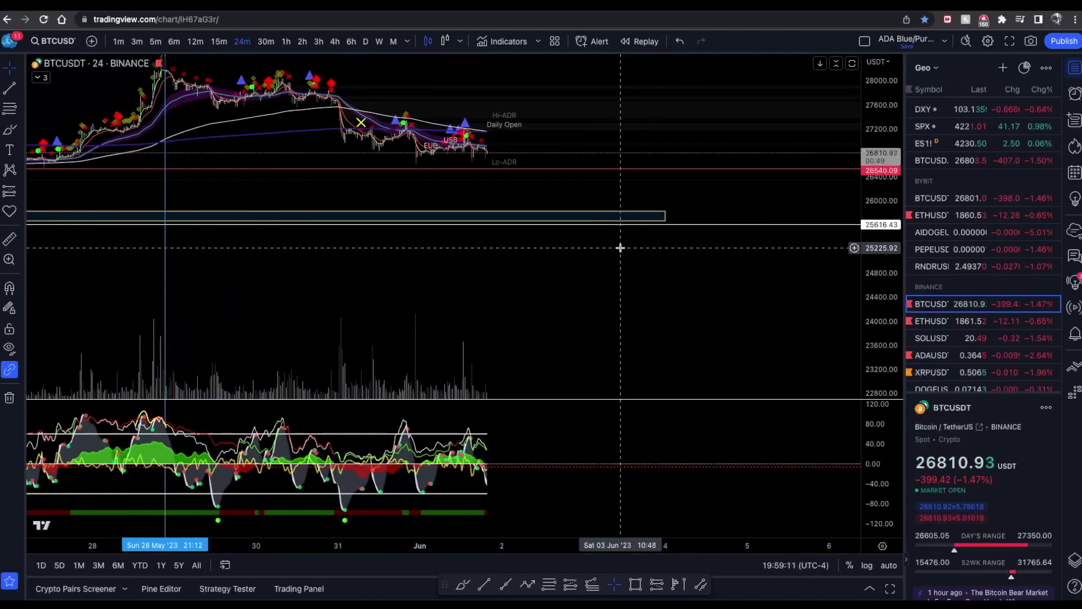
{"action": "left_click_drag", "start_coordinate": [560, 171], "coordinate": [697, 274]}
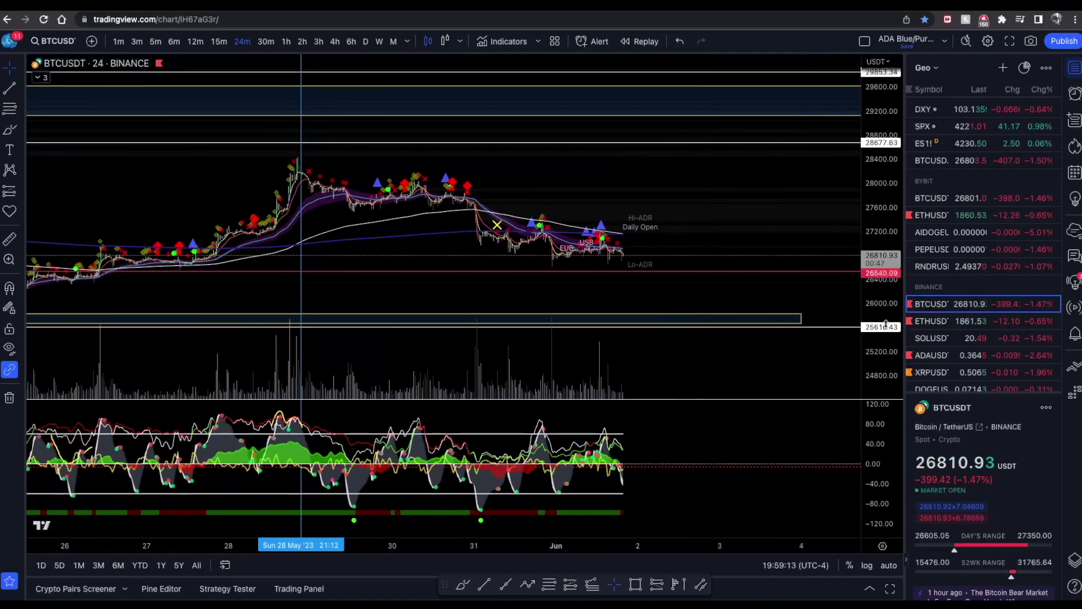
{"action": "left_click_drag", "start_coordinate": [888, 324], "coordinate": [884, 97]}
{"action": "left_click_drag", "start_coordinate": [776, 216], "coordinate": [766, 72]}
{"action": "scroll", "coordinate": [711, 184], "scroll_direction": "up", "scroll_amount": 5}
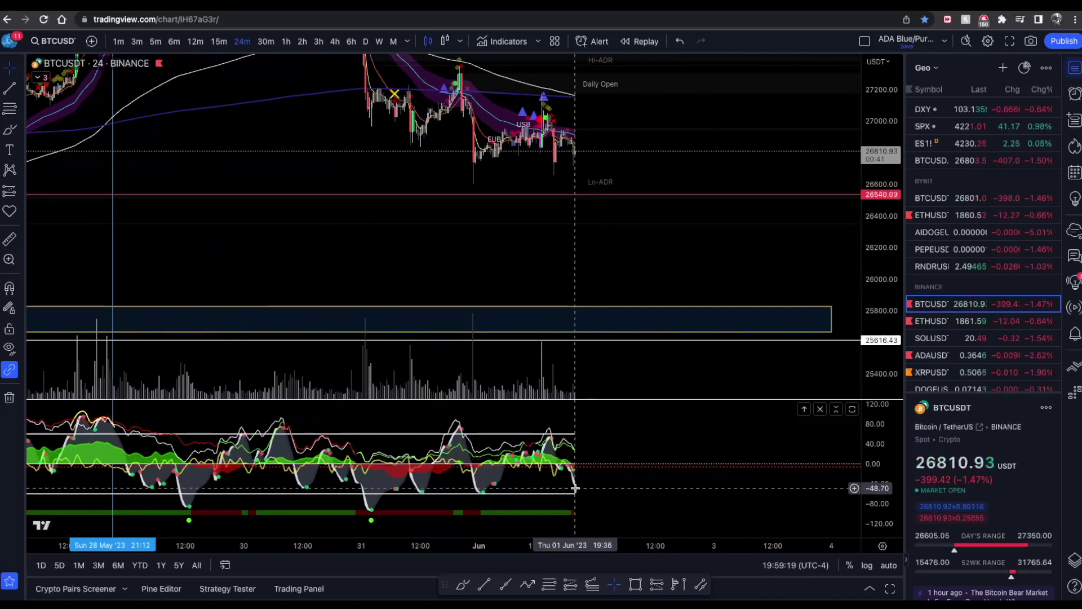
- Check the latest oscillator swing on the 4-hour chart, then compare it with recent price action on the 24-minute chart
{"action": "mouse_move", "coordinate": [282, 12]}
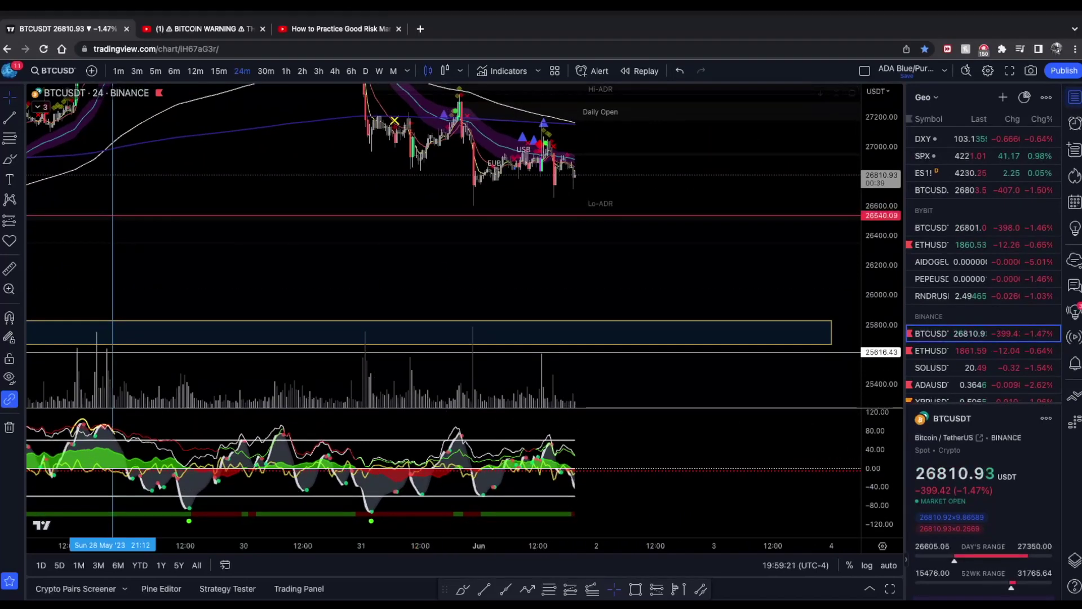
{"action": "left_click", "coordinate": [334, 70]}
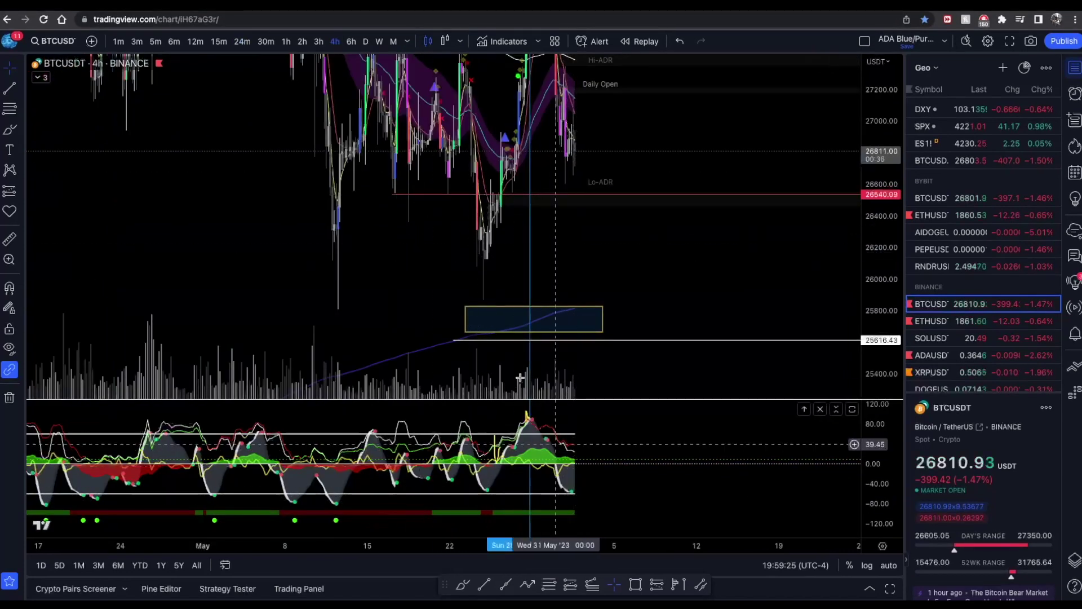
{"action": "left_click", "coordinate": [243, 42]}
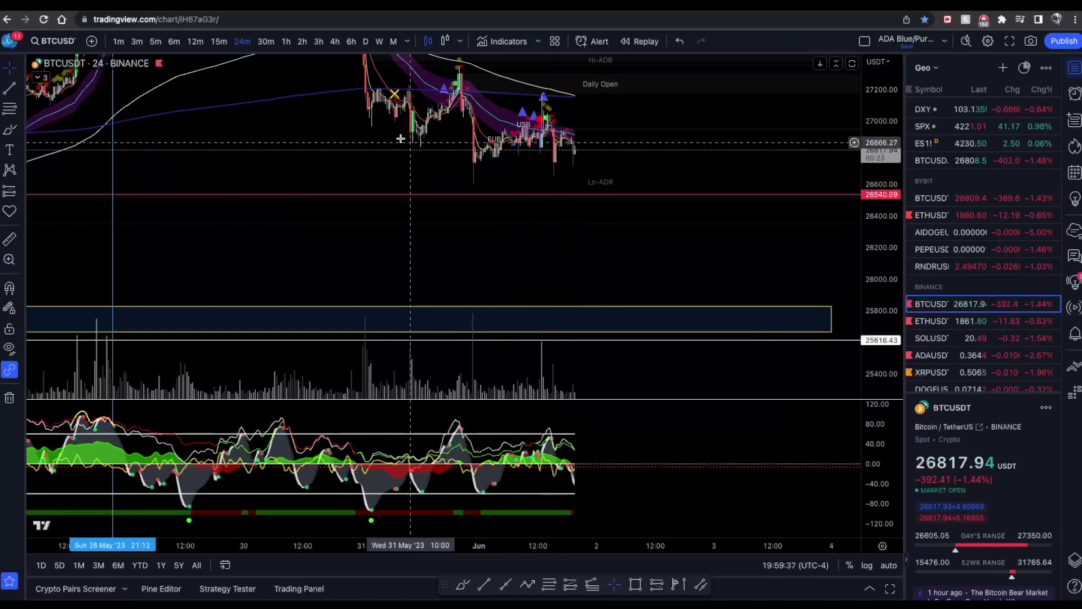
{"action": "scroll", "coordinate": [434, 163], "scroll_direction": "up", "scroll_amount": 1}
{"action": "left_click_drag", "start_coordinate": [583, 137], "coordinate": [544, 202]}
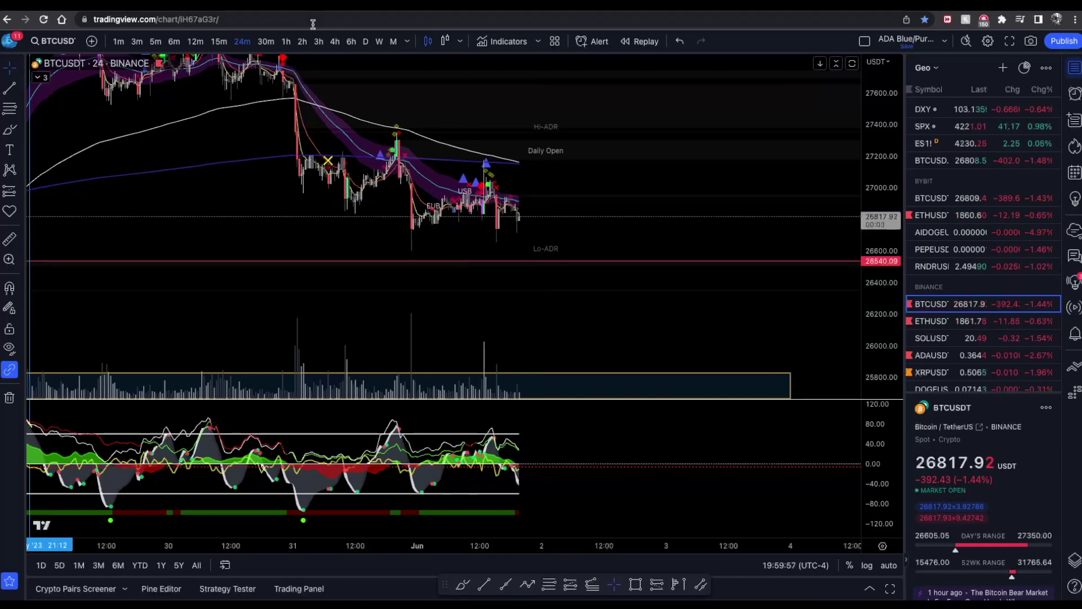
- Switch to the 4-hour chart and examine the decline from the 28 May peak against the 26,540.09 and 25,616.43 levels
{"action": "left_click", "coordinate": [333, 41]}
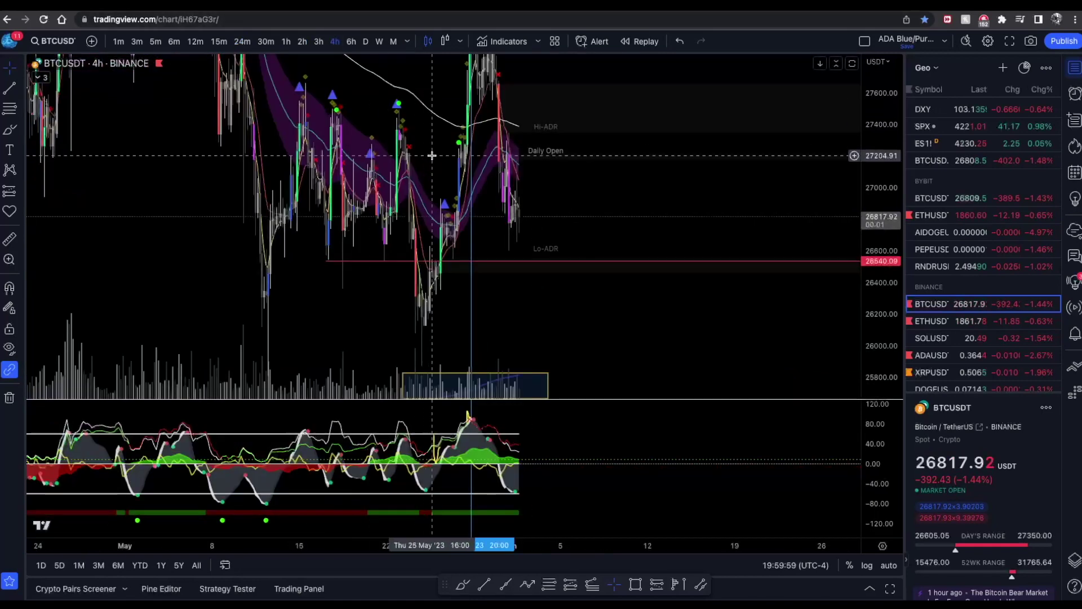
{"action": "scroll", "coordinate": [526, 295], "scroll_direction": "down", "scroll_amount": 1}
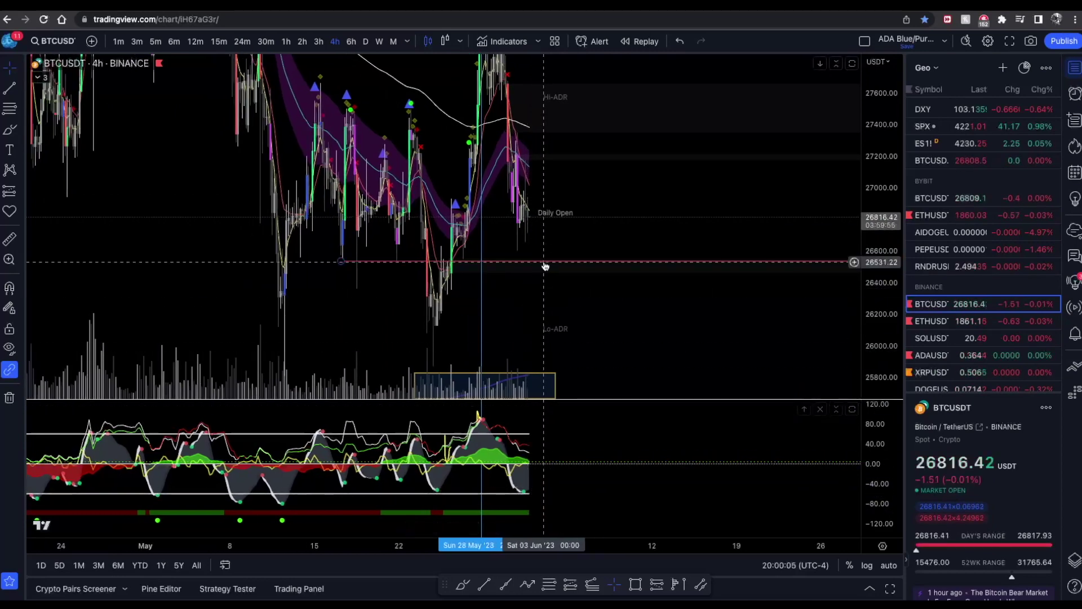
{"action": "left_click_drag", "start_coordinate": [583, 284], "coordinate": [573, 228]}
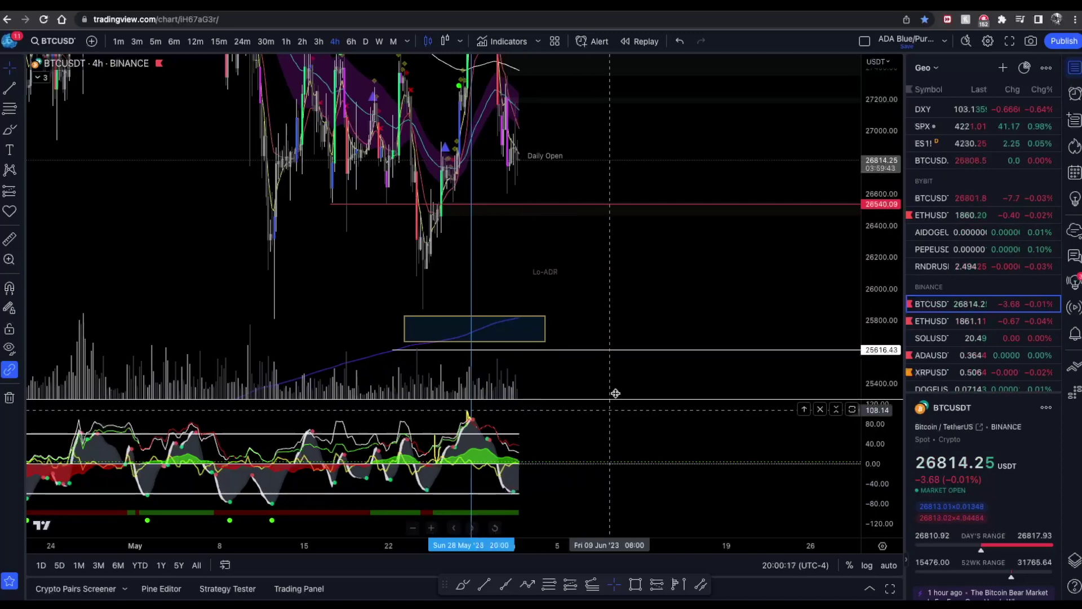
{"action": "left_click_drag", "start_coordinate": [877, 130], "coordinate": [877, 253]}
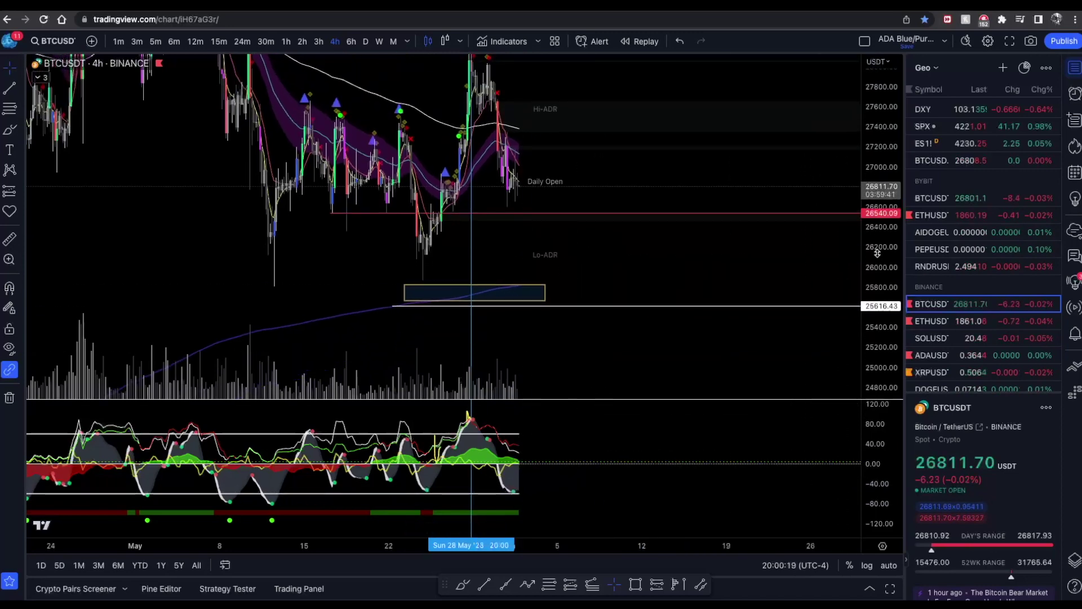
{"action": "left_click_drag", "start_coordinate": [648, 169], "coordinate": [704, 217]}
{"action": "left_click_drag", "start_coordinate": [877, 135], "coordinate": [877, 257]}
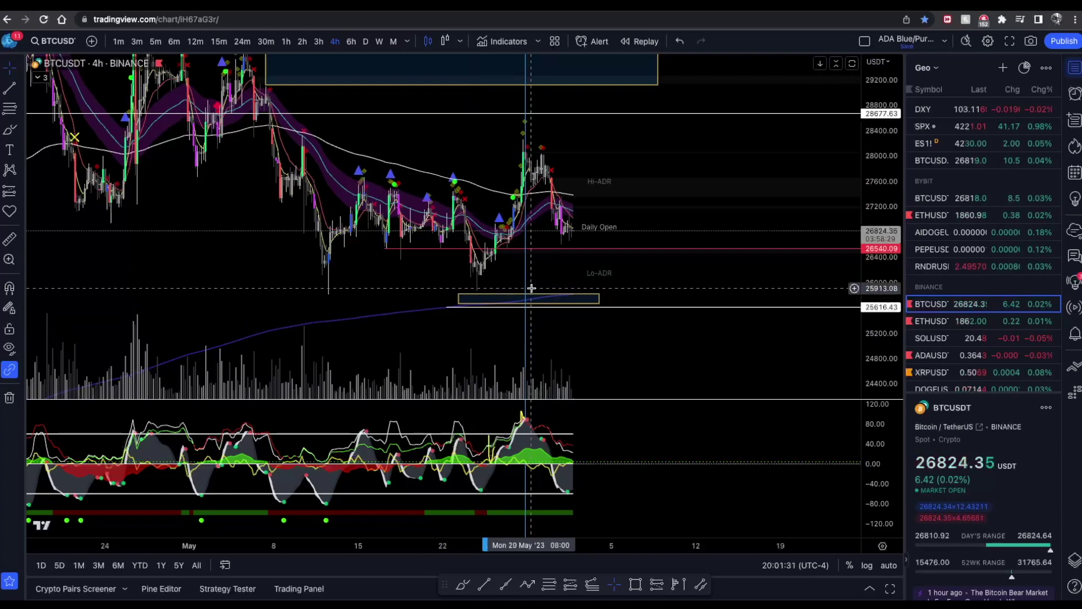
{"action": "scroll", "coordinate": [494, 265], "scroll_direction": "up", "scroll_amount": 2}
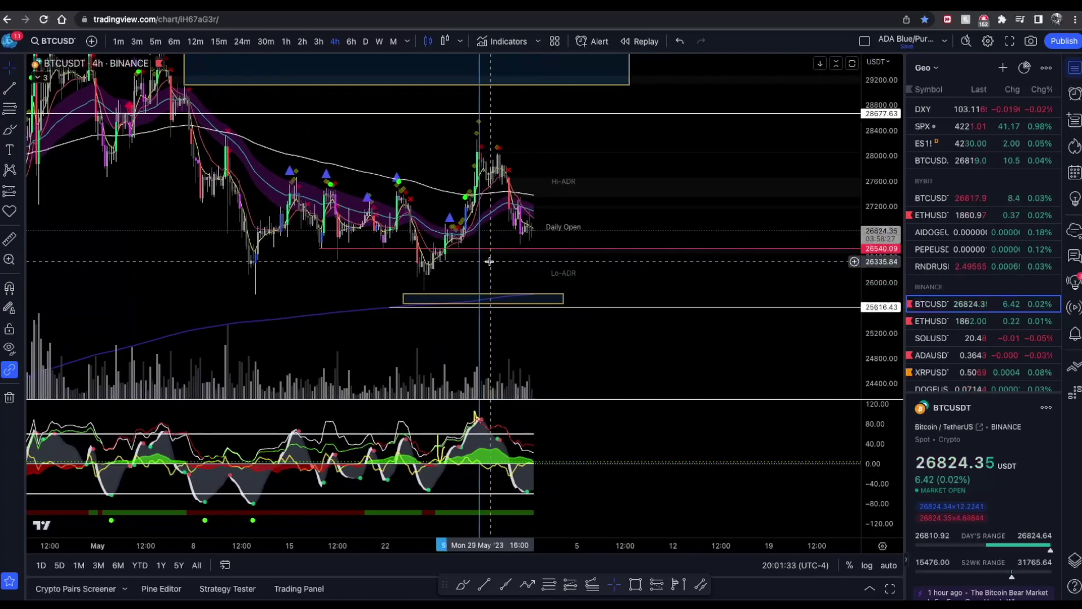